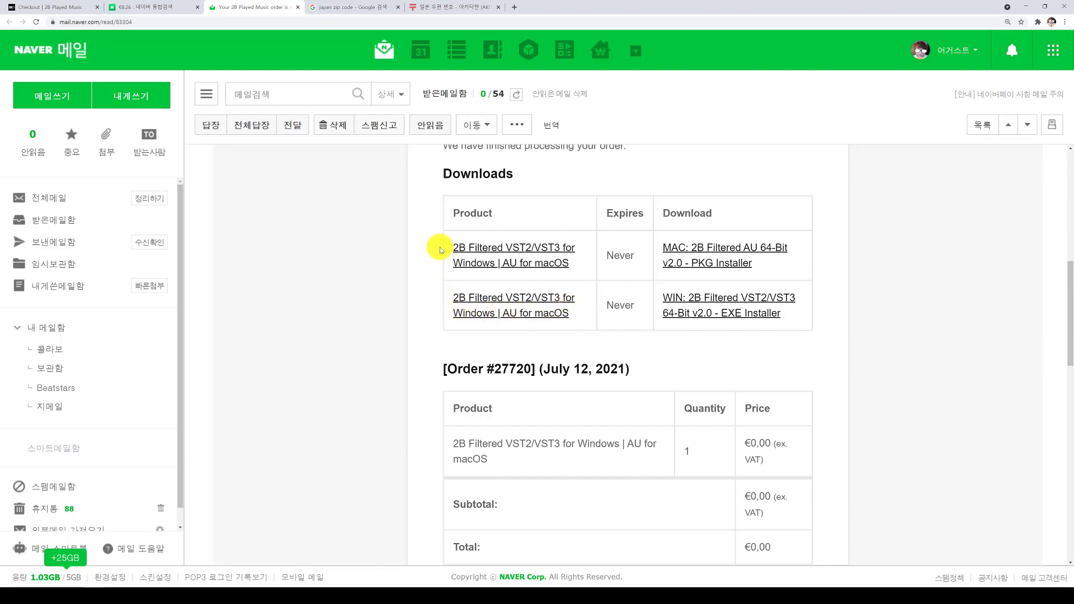
# Review the download links, order table and license key section in the 2B Filtered order e-mail.
pyautogui.moveTo(442, 243); pyautogui.dragTo(769, 290)
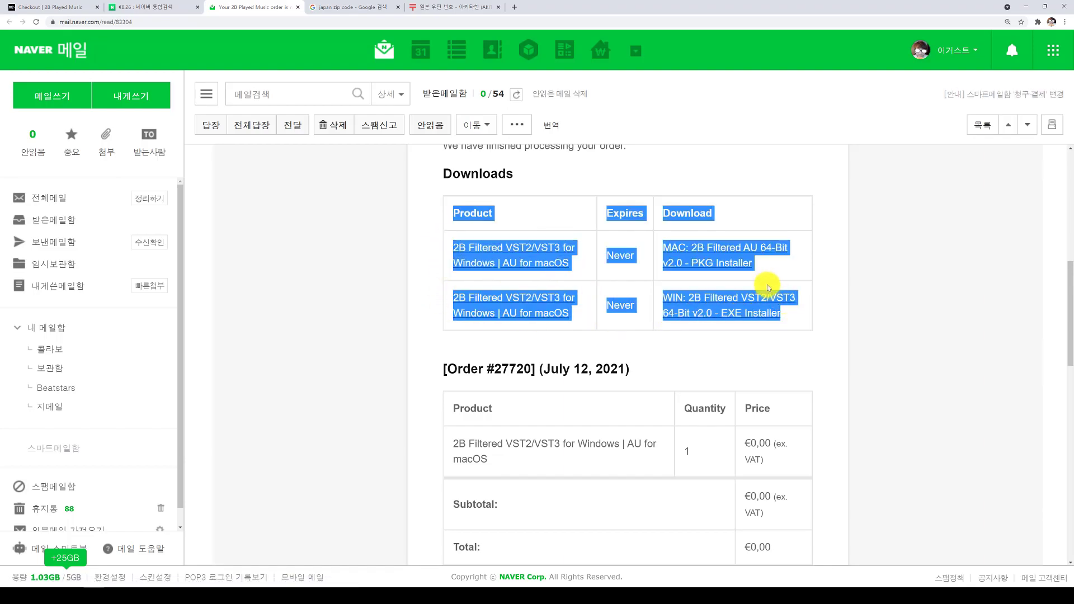
pyautogui.click(765, 280)
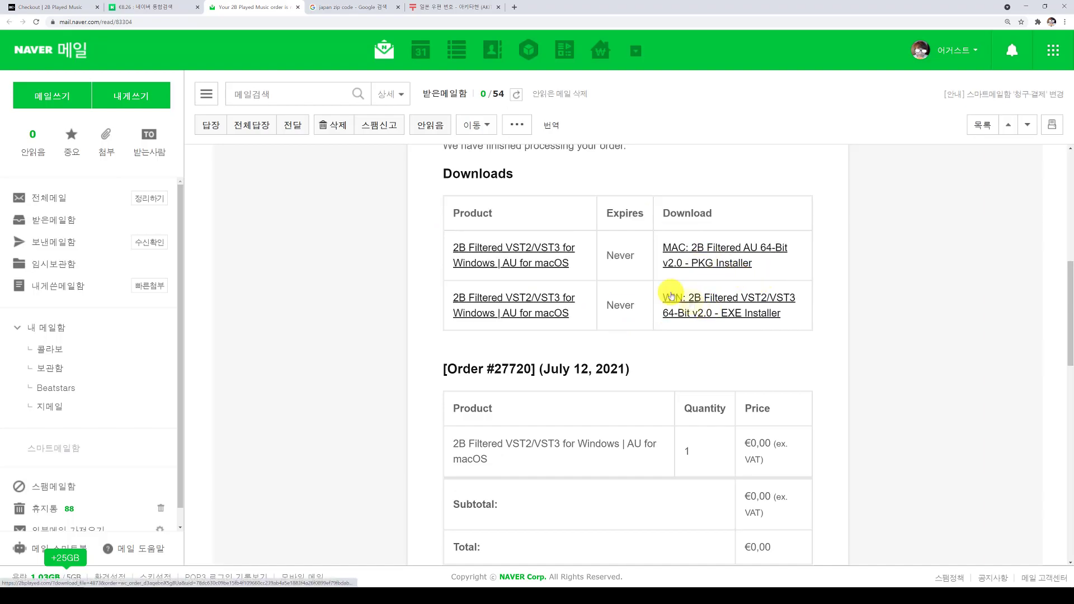
pyautogui.scroll(-3, 529, 306)
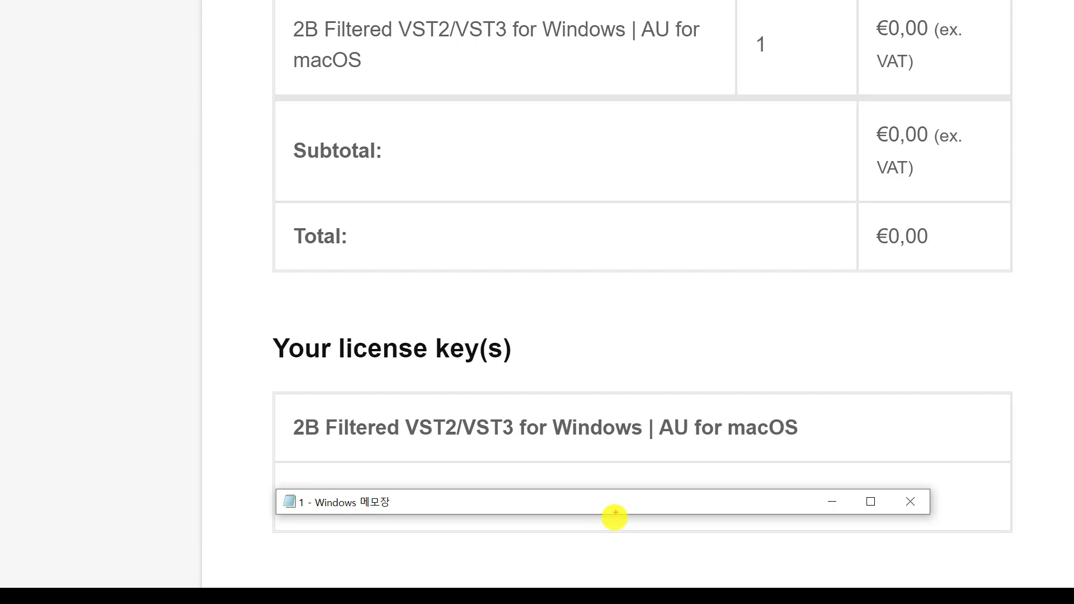
pyautogui.moveTo(564, 534)
pyautogui.mouseDown()
pyautogui.moveTo(547, 451)
pyautogui.moveTo(420, 523)
pyautogui.moveTo(672, 485)
pyautogui.moveTo(486, 525)
pyautogui.moveTo(457, 463)
pyautogui.mouseUp()
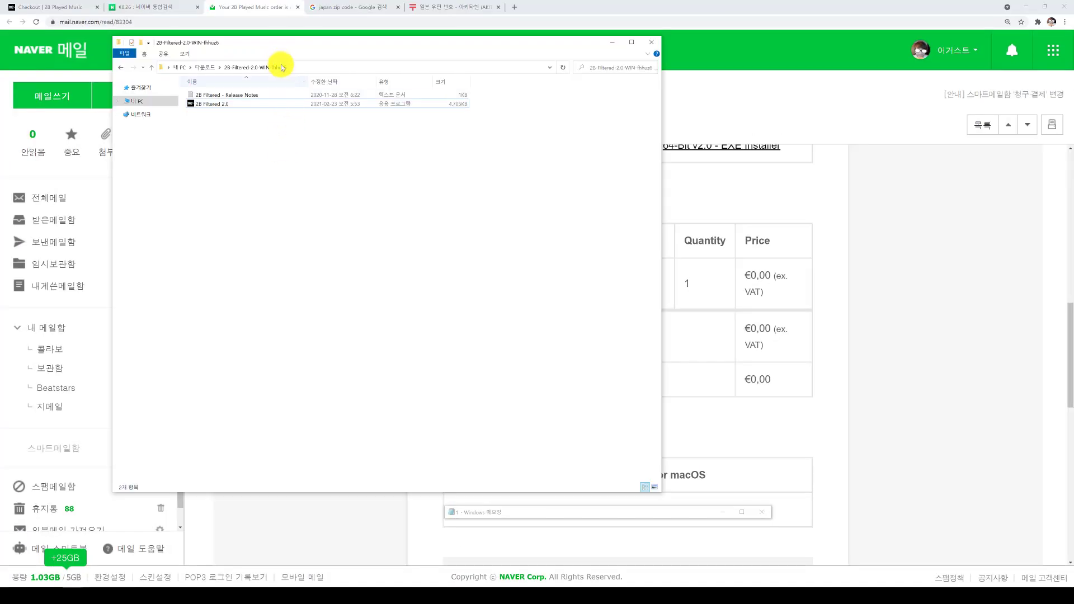
# Run the 2B Filtered 2.0 installer, accepting the license agreement and continuing past the component selection.
pyautogui.moveTo(274, 42); pyautogui.dragTo(321, 89)
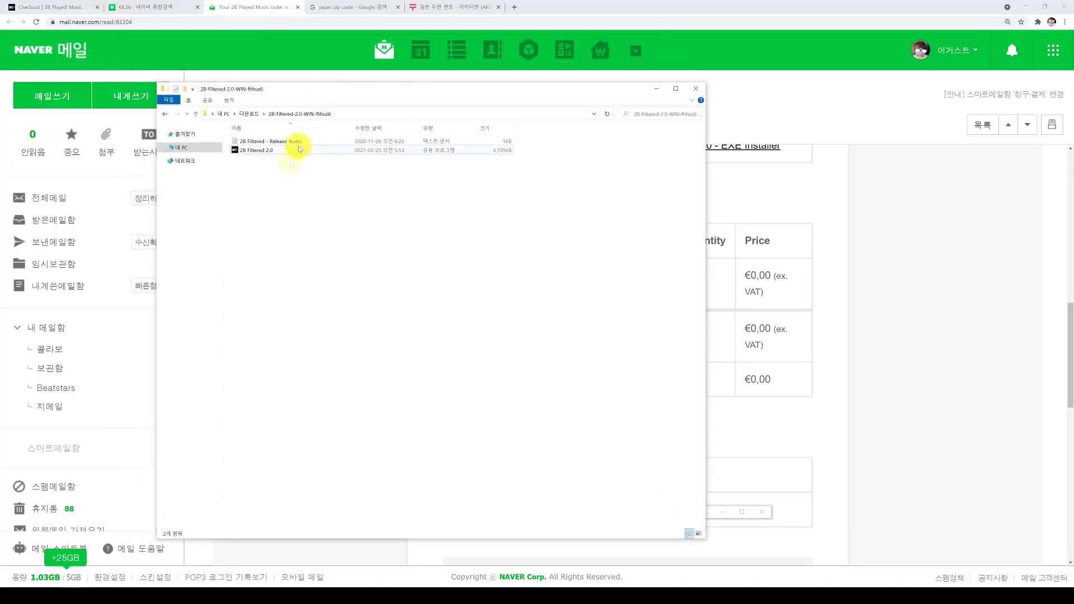
pyautogui.click(254, 151)
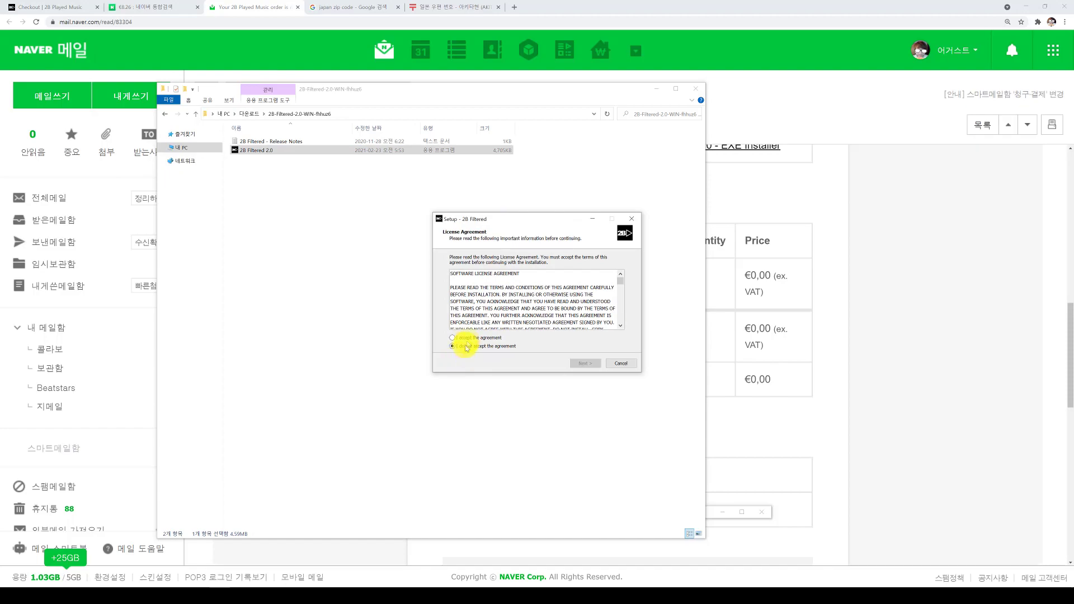
pyautogui.click(583, 364)
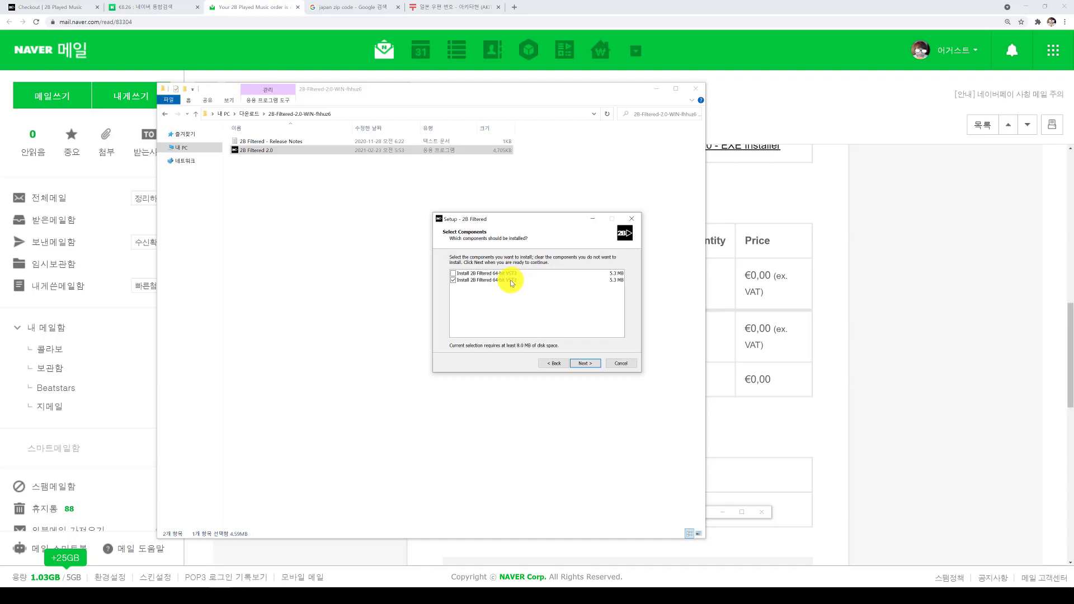
pyautogui.click(581, 364)
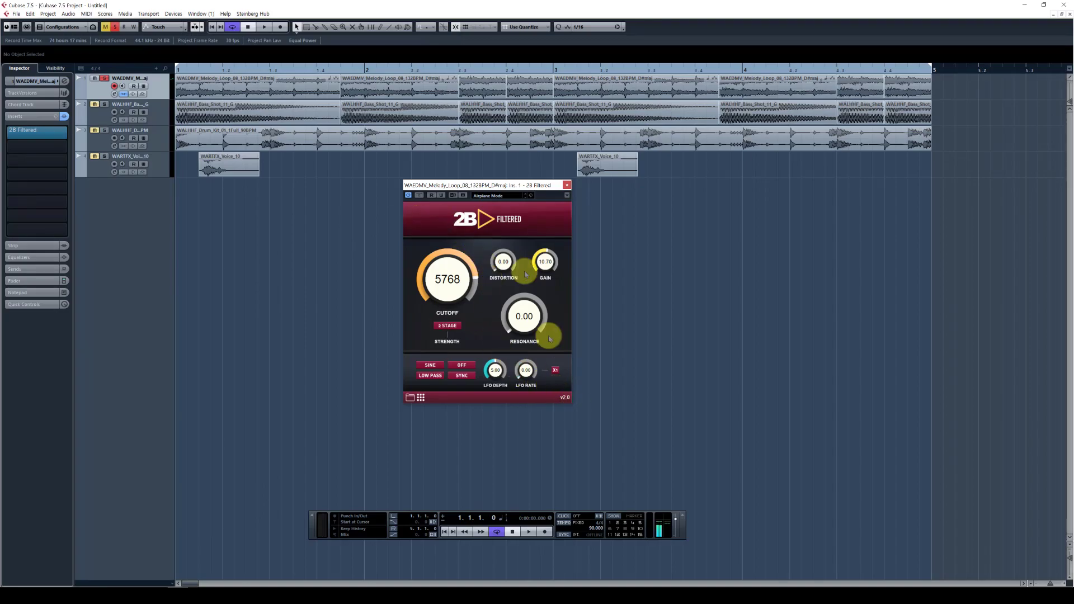
# Set the cutoff to 249, gain to 15.10 and resonance to 4.35 in the melody track's 2B Filtered plug-in.
pyautogui.moveTo(492, 187); pyautogui.dragTo(518, 191)
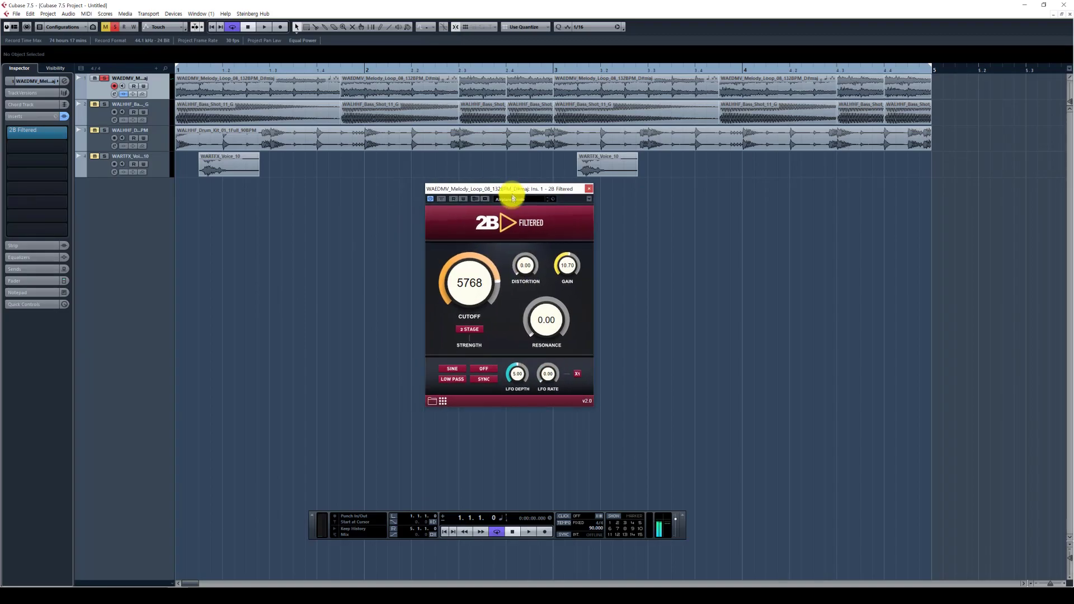
pyautogui.moveTo(479, 286); pyautogui.dragTo(471, 325)
pyautogui.moveTo(524, 267)
pyautogui.mouseDown()
pyautogui.moveTo(522, 196)
pyautogui.moveTo(523, 272)
pyautogui.mouseUp()
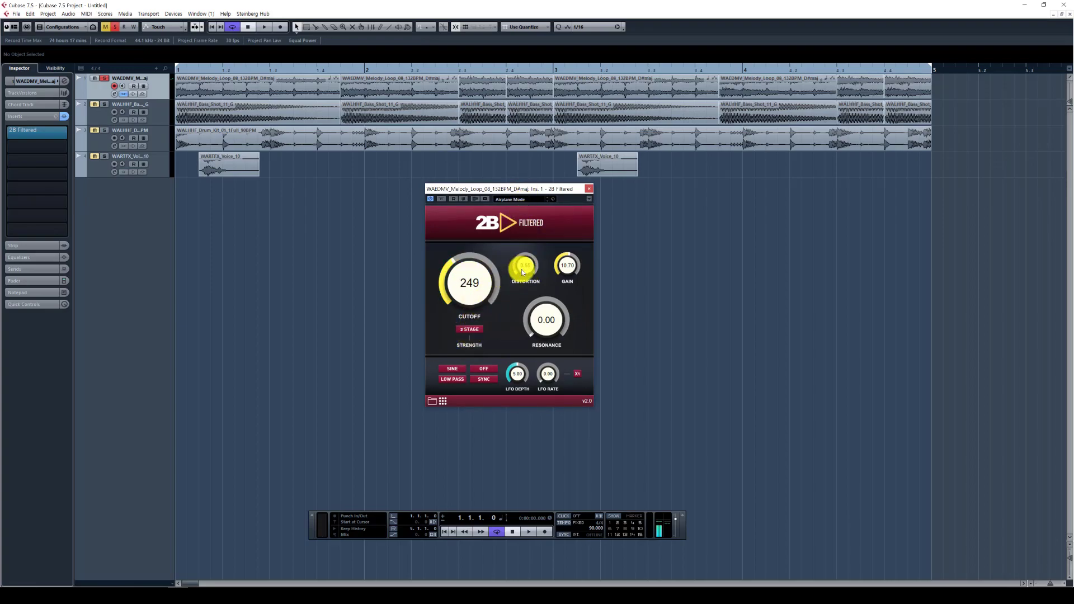
pyautogui.moveTo(560, 232); pyautogui.dragTo(565, 280)
pyautogui.moveTo(543, 320); pyautogui.dragTo(543, 327)
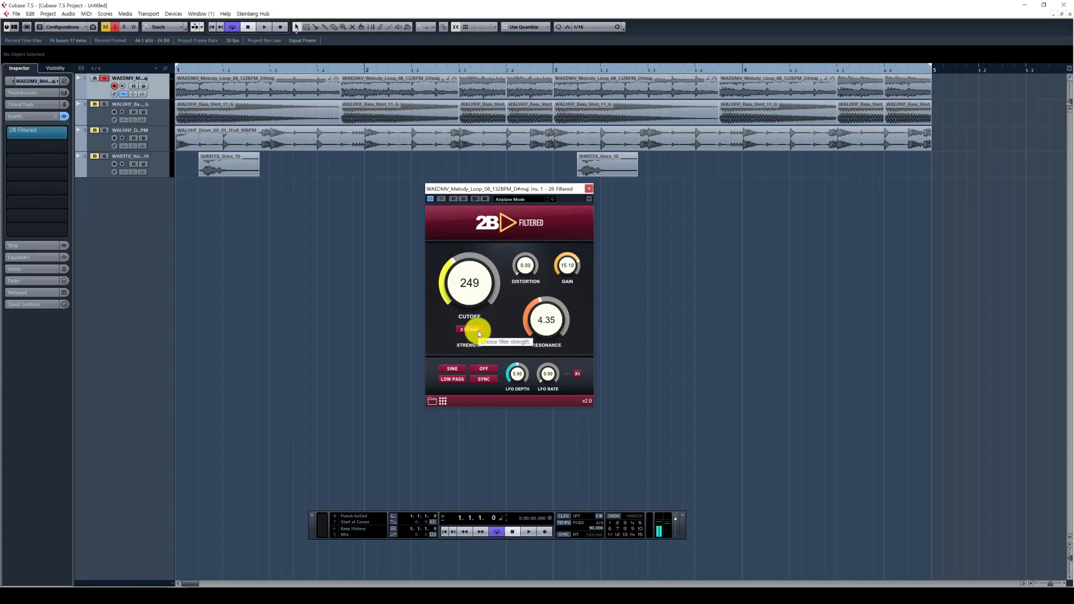
# Audition the low-pass filter on the melody loop while raising the cutoff to 20000.
pyautogui.moveTo(468, 276); pyautogui.dragTo(466, 274)
pyautogui.click(453, 379)
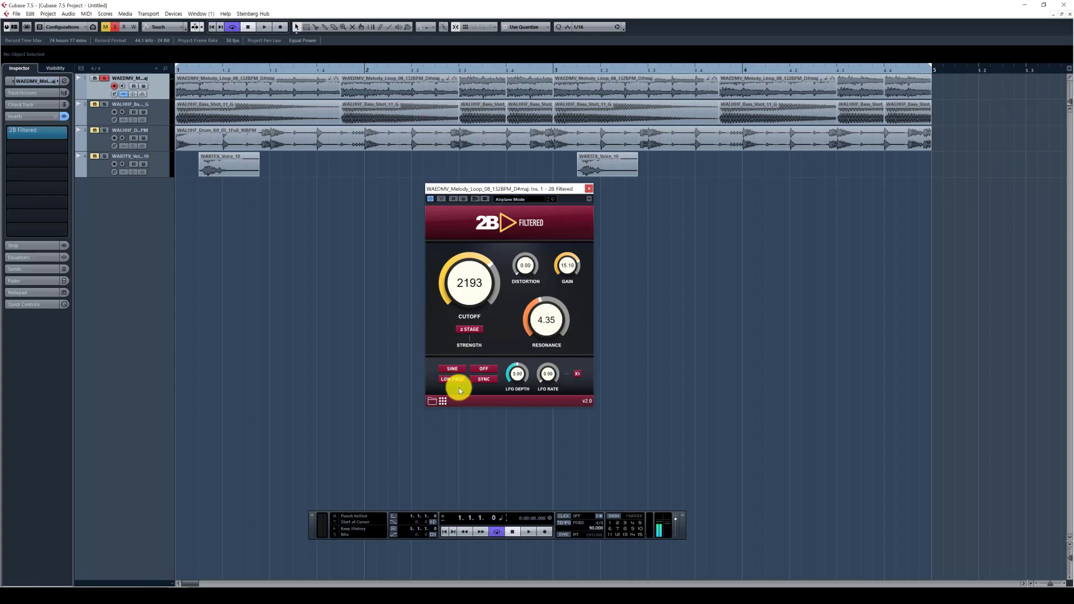
pyautogui.rightClick(294, 292)
pyautogui.moveTo(478, 280); pyautogui.dragTo(453, 179)
pyautogui.moveTo(460, 296)
pyautogui.mouseDown()
pyautogui.moveTo(465, 280)
pyautogui.moveTo(468, 373)
pyautogui.moveTo(465, 282)
pyautogui.mouseUp()
pyautogui.press('space')
# Switch the filter type to HIGH PASS and sweep the cutoff down from 20000 during playback.
pyautogui.click(456, 380)
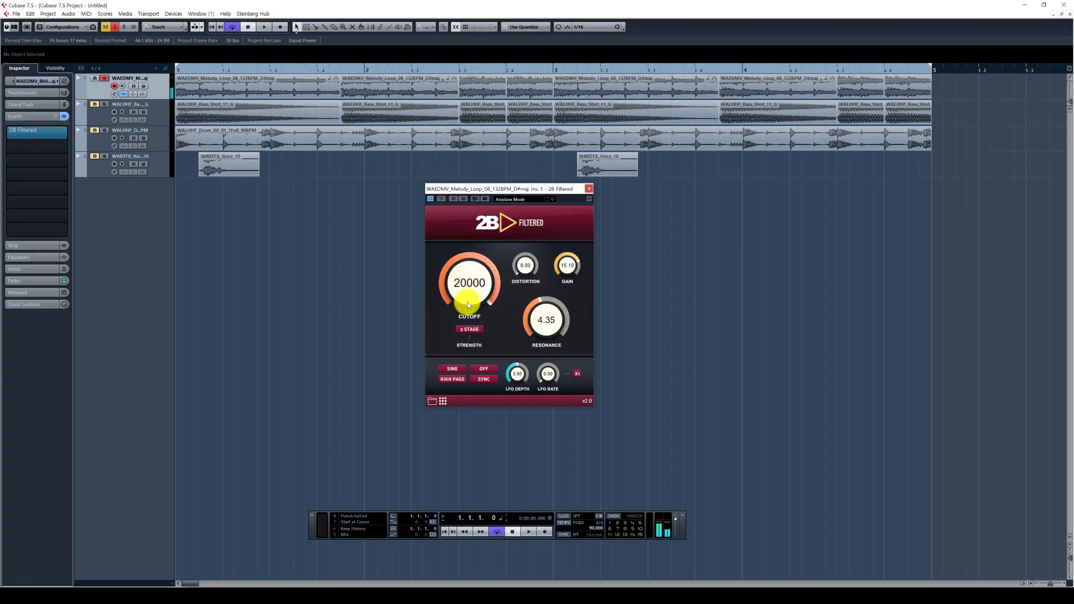
pyautogui.press('space')
pyautogui.moveTo(473, 299); pyautogui.dragTo(464, 330)
pyautogui.press('space')
# Play the melody loop through the BAND REJ filter and return the filter type to LOW PASS.
pyautogui.click(454, 380)
pyautogui.press('space')
pyautogui.press('space')
pyautogui.press('space')
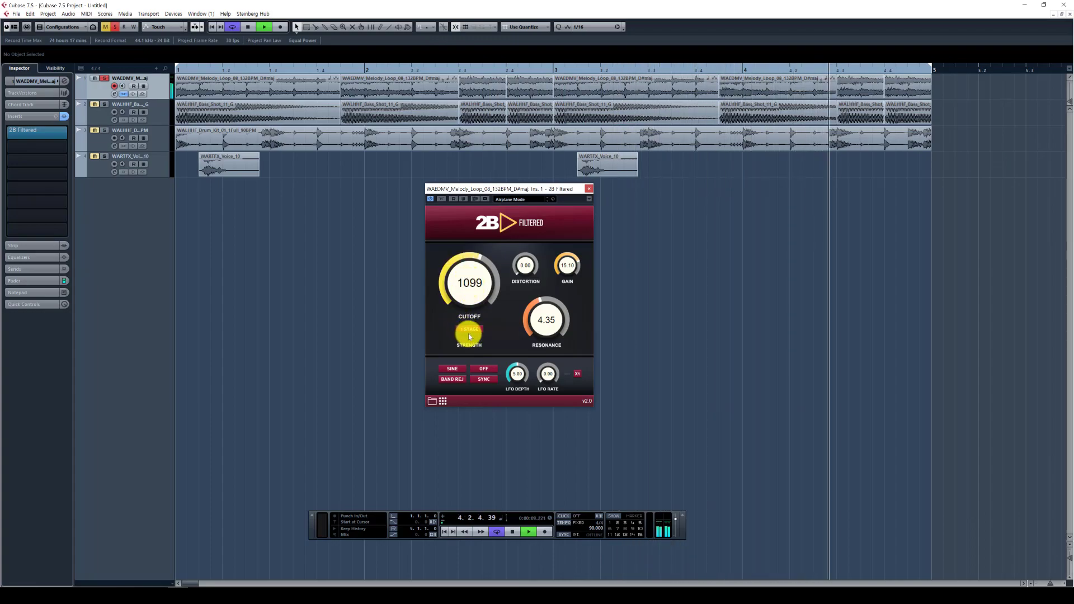
pyautogui.click(457, 380)
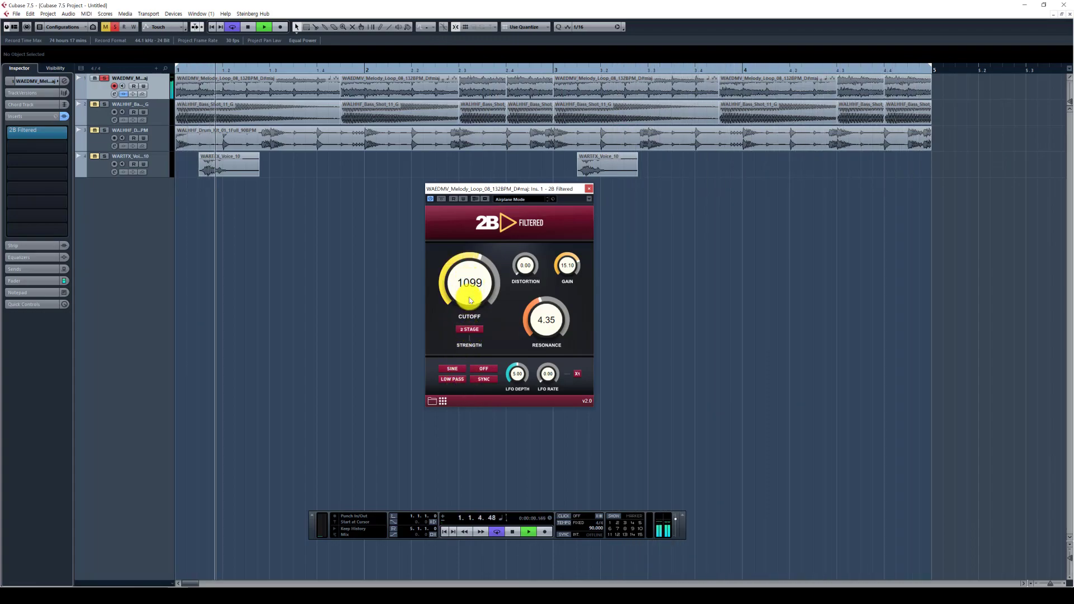
pyautogui.press('space')
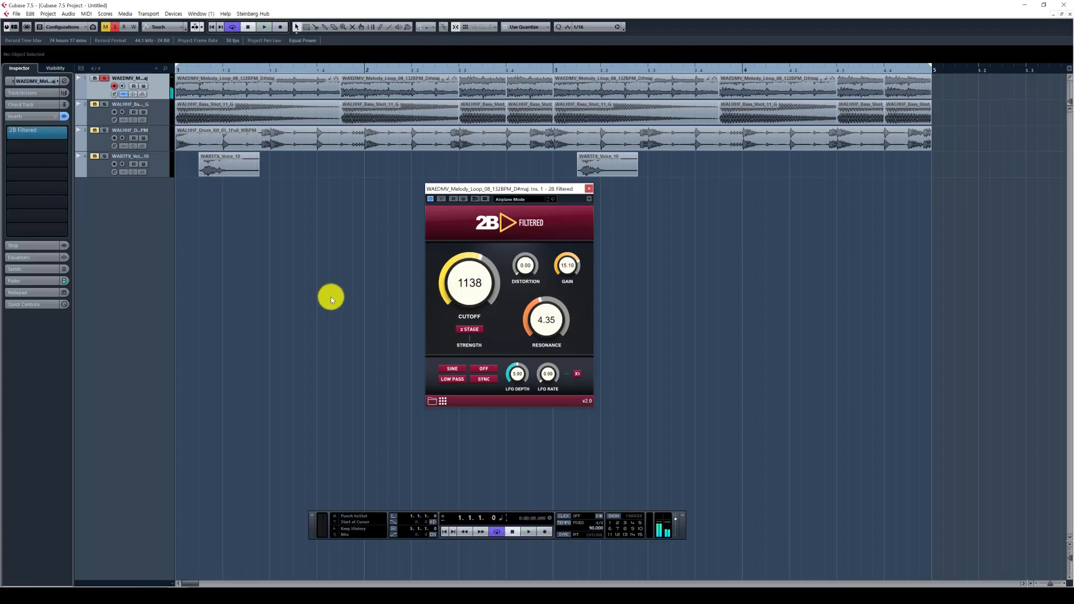
# Open the melody filter's cutoff to 20000 and audition the loop with distortion at 1.65.
pyautogui.moveTo(459, 297); pyautogui.dragTo(459, 279)
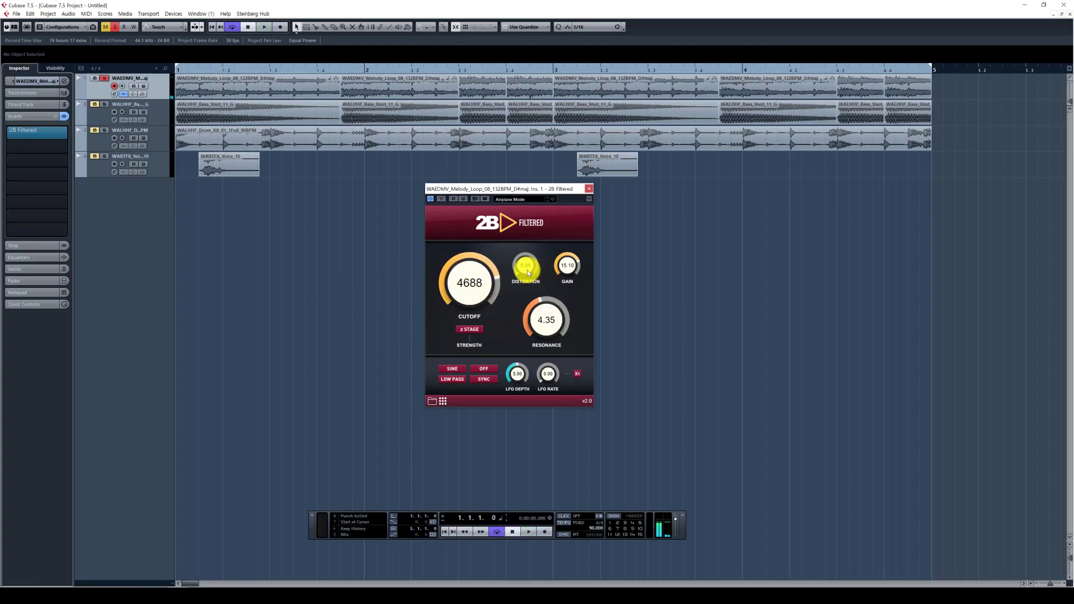
pyautogui.moveTo(467, 294); pyautogui.dragTo(471, 245)
pyautogui.moveTo(519, 270); pyautogui.dragTo(518, 296)
pyautogui.press('space')
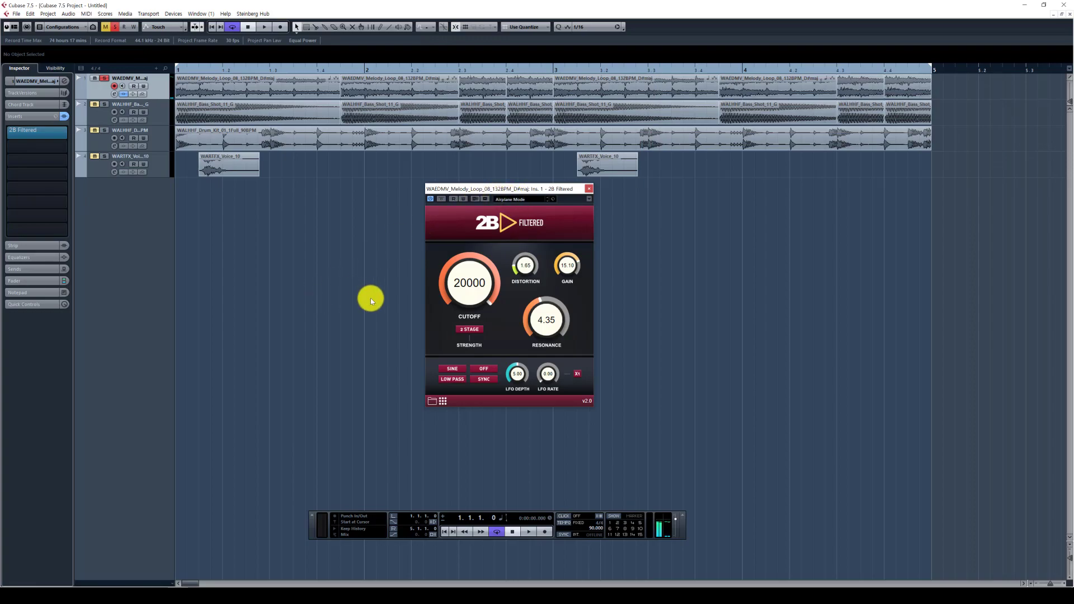
# Lower the melody filter's gain and play the loop to hear the changed level.
pyautogui.moveTo(567, 265)
pyautogui.mouseDown()
pyautogui.moveTo(562, 329)
pyautogui.moveTo(558, 259)
pyautogui.moveTo(555, 283)
pyautogui.moveTo(566, 265)
pyautogui.moveTo(566, 279)
pyautogui.mouseUp()
pyautogui.press('space')
pyautogui.click(547, 319)
pyautogui.press('space')
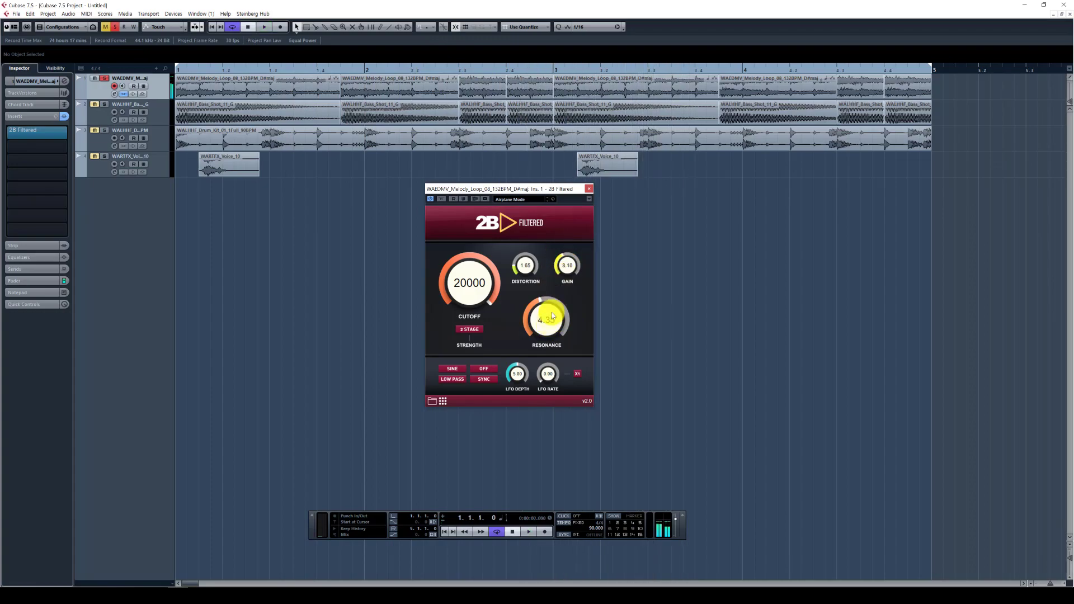
# Set resonance to 10.00, distortion to 0.00, gain to 9.90 and cutoff to 678 during playback.
pyautogui.press('space')
pyautogui.moveTo(551, 322); pyautogui.dragTo(485, 316)
pyautogui.moveTo(526, 271); pyautogui.dragTo(568, 263)
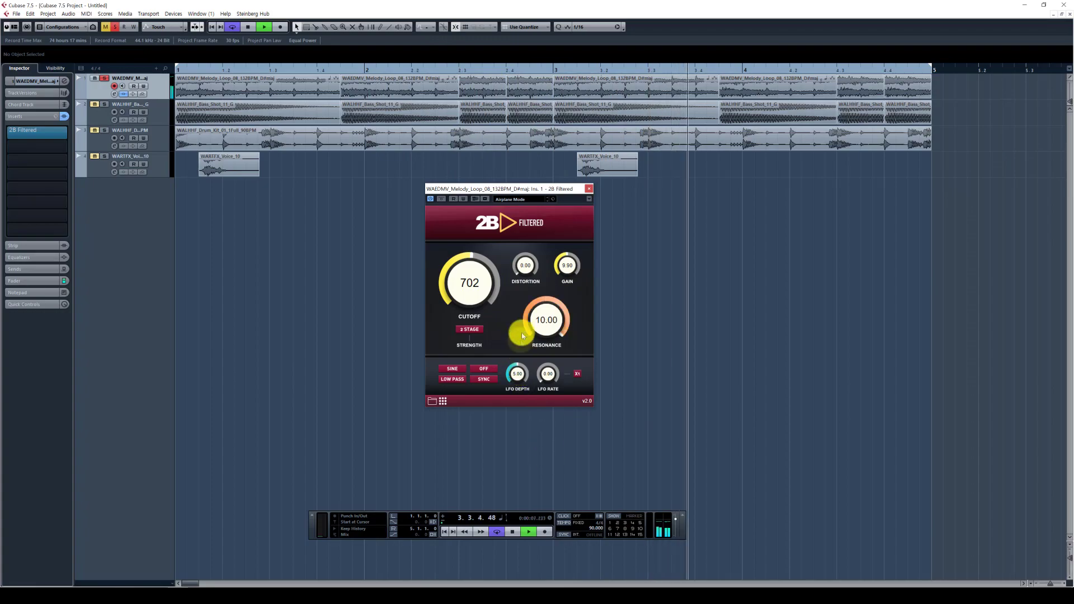
pyautogui.moveTo(455, 280)
pyautogui.mouseDown()
pyautogui.moveTo(460, 257)
pyautogui.moveTo(469, 280)
pyautogui.mouseUp()
pyautogui.moveTo(546, 316)
pyautogui.mouseDown()
pyautogui.moveTo(546, 378)
pyautogui.moveTo(537, 304)
pyautogui.mouseUp()
pyautogui.click(523, 376)
pyautogui.press('space')
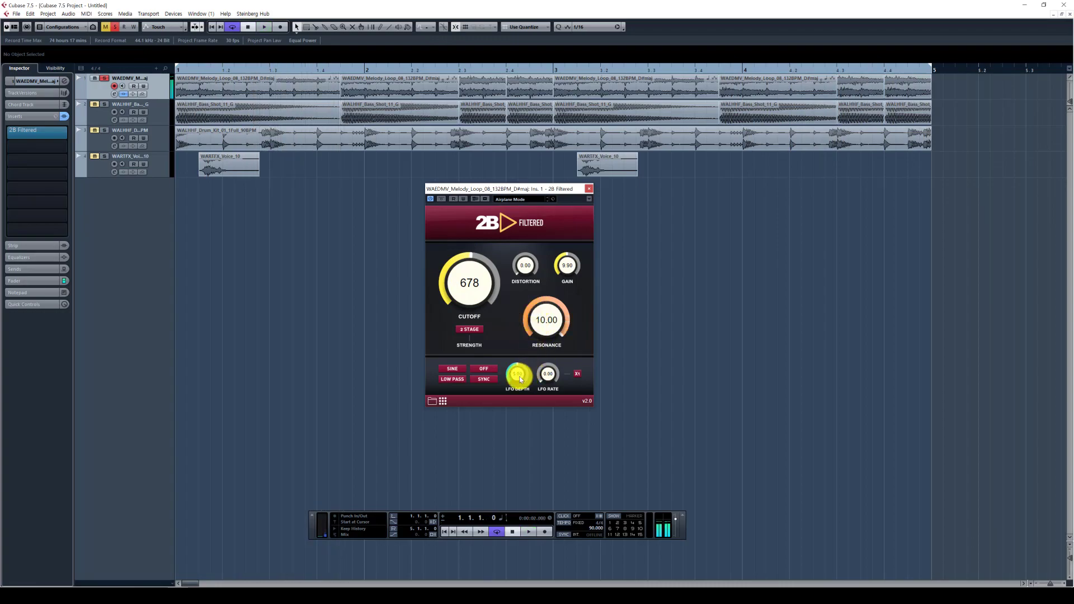
# Play the loop with raised LFO depth, an LFO rate of 10.90 at X2 and the cutoff at 2350.
pyautogui.press('space')
pyautogui.moveTo(519, 379); pyautogui.dragTo(542, 341)
pyautogui.moveTo(480, 309); pyautogui.dragTo(473, 285)
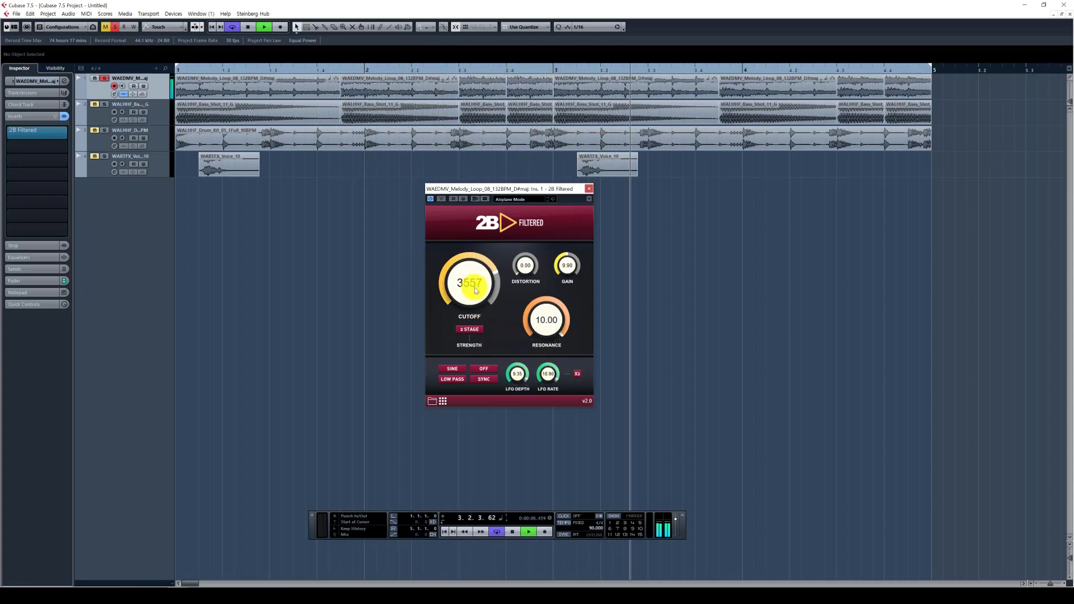
# Switch the LFO from SYNC to FREE and set its depth to 2.35 and rate to 2.20.
pyautogui.click(491, 378)
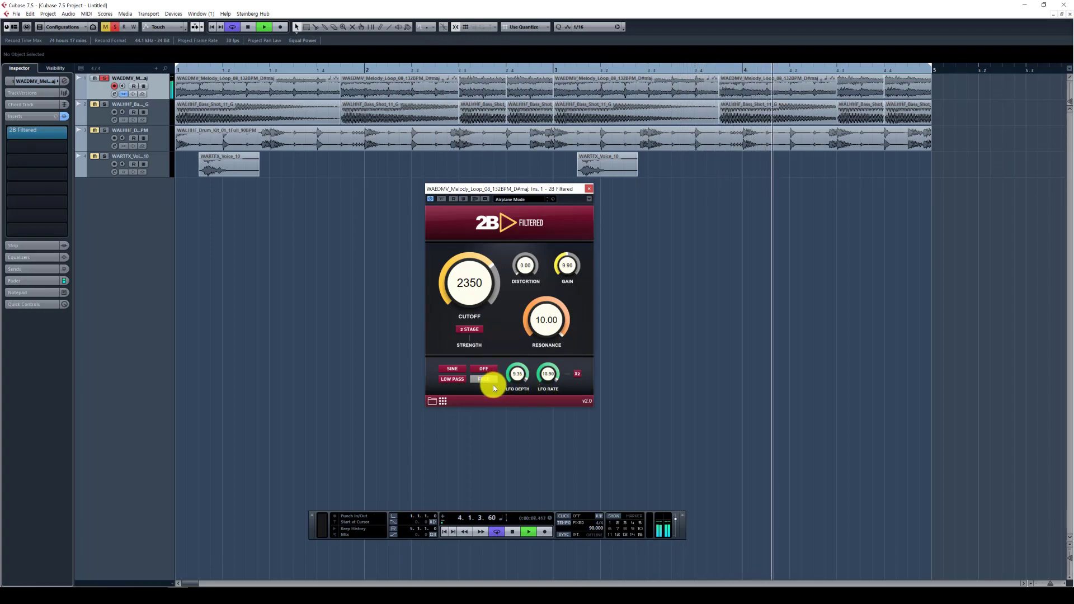
pyautogui.moveTo(547, 376); pyautogui.dragTo(546, 452)
pyautogui.moveTo(519, 376); pyautogui.dragTo(522, 434)
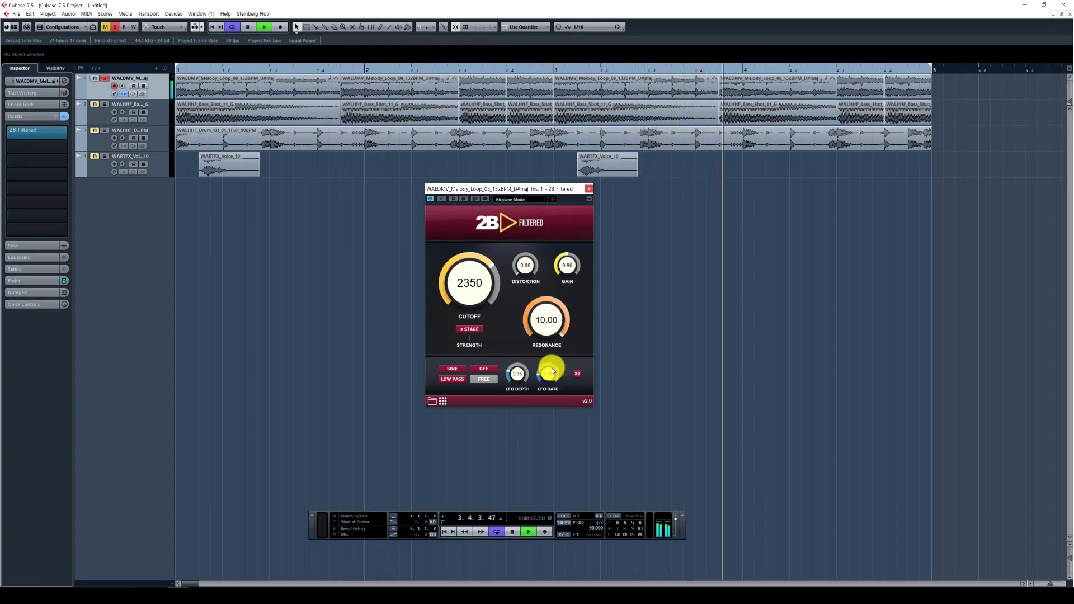
# Change the LFO waveform to RAMP, compare SYNC with FREE, and set depth to 0.70 and rate to 1.90 in FREE mode.
pyautogui.click(460, 372)
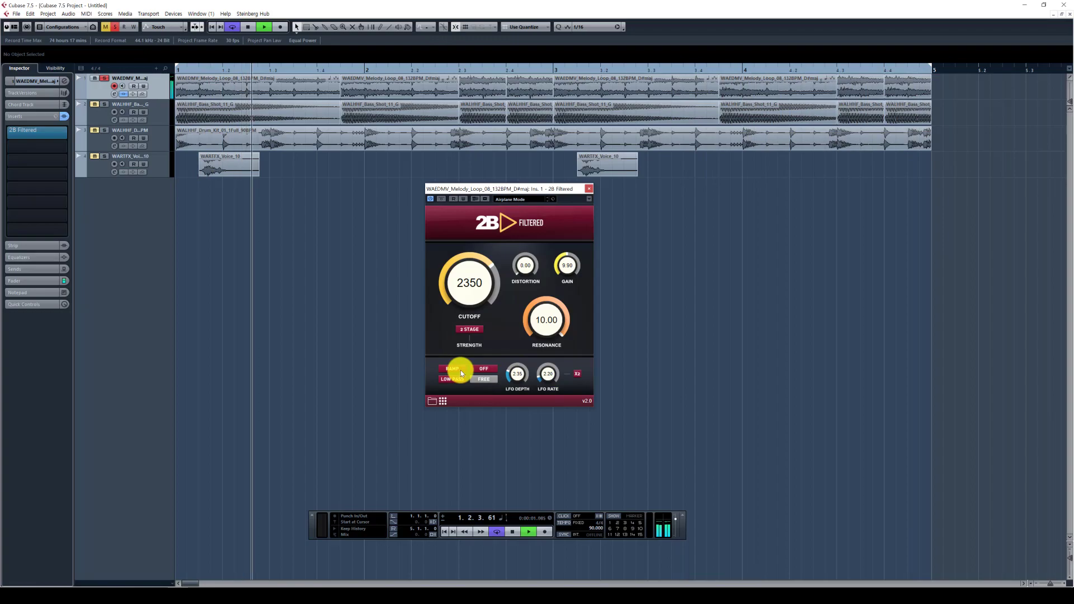
pyautogui.moveTo(521, 384); pyautogui.dragTo(541, 366)
pyautogui.click(491, 378)
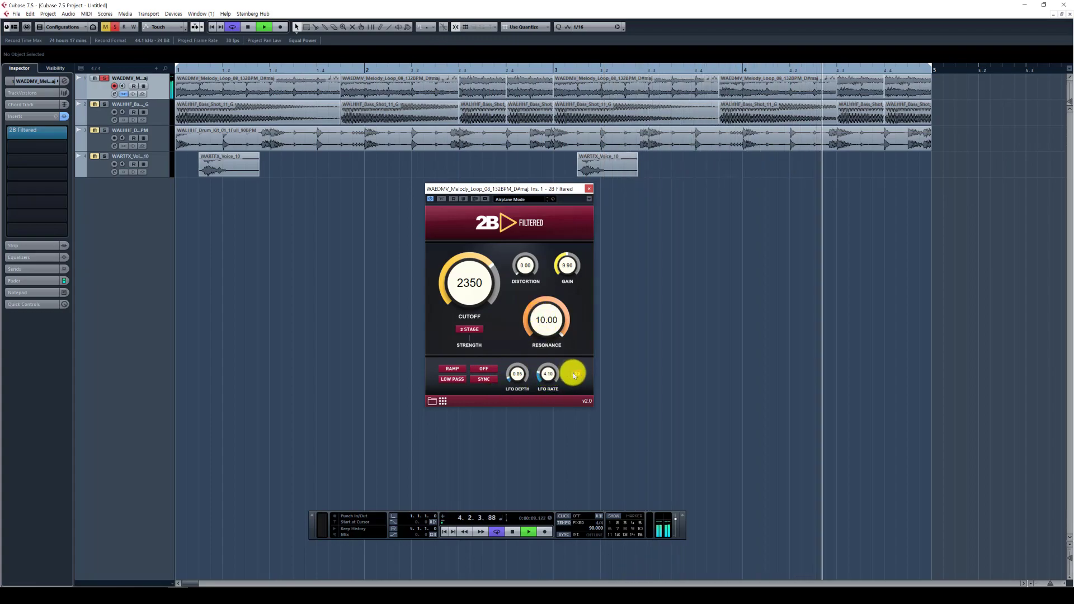
pyautogui.click(482, 380)
pyautogui.moveTo(520, 371); pyautogui.dragTo(547, 383)
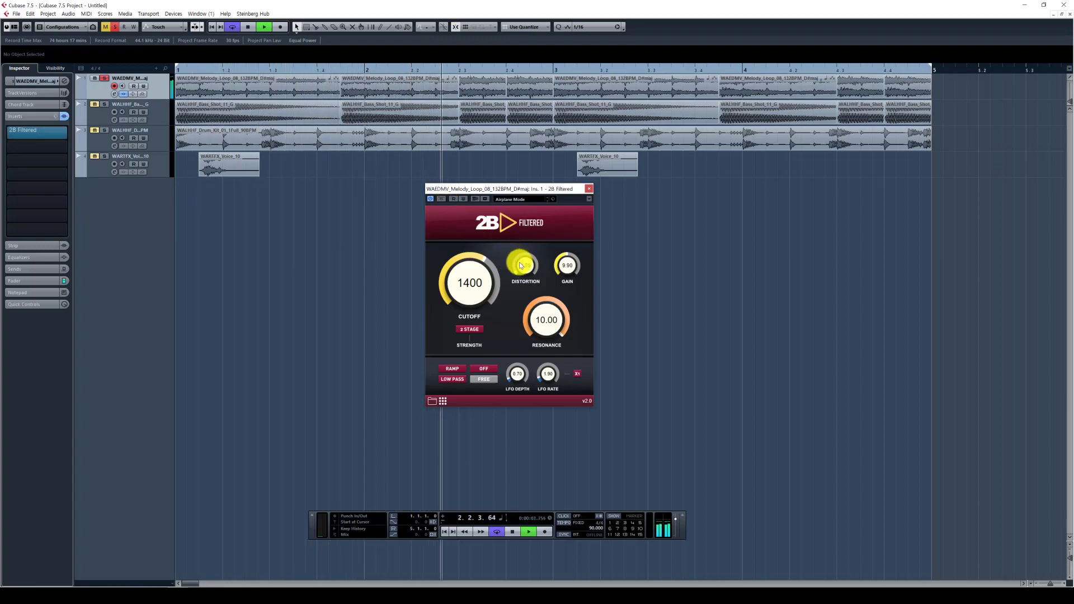
# Set the melody filter's resonance to 4.30, distortion to 0.55, gain to 9.10 and cutoff to 2606.
pyautogui.moveTo(535, 312); pyautogui.dragTo(529, 367)
pyautogui.moveTo(542, 320); pyautogui.dragTo(540, 309)
pyautogui.moveTo(525, 268); pyautogui.dragTo(556, 278)
pyautogui.moveTo(454, 275); pyautogui.dragTo(457, 263)
pyautogui.moveTo(525, 271); pyautogui.dragTo(523, 275)
# Compare the melody loop with 2B Filtered bypassed and active, and stop playback.
pyautogui.click(441, 199)
pyautogui.click(441, 199)
pyautogui.press('space')
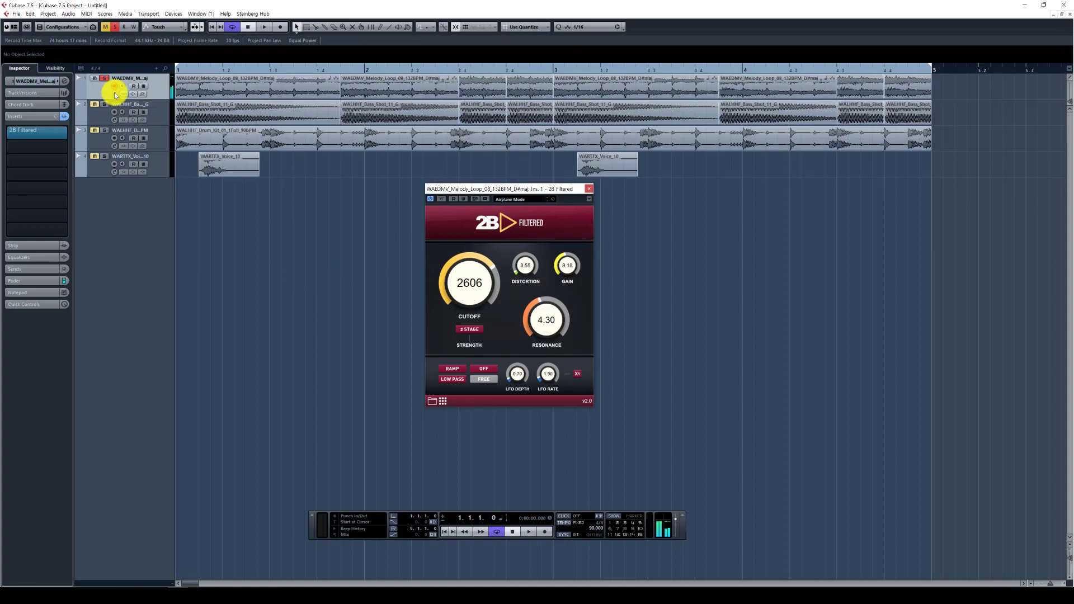
# Solo the drum kit track, play it through a copy of the melody's 2B Filtered insert, and close the melody plug-in window.
pyautogui.click(108, 143)
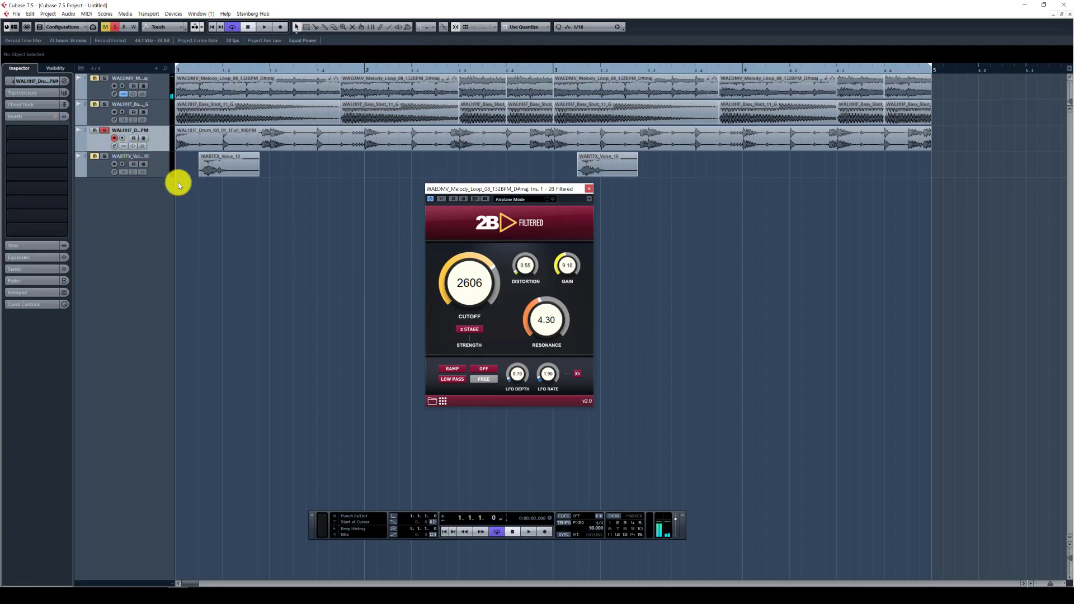
pyautogui.press('space')
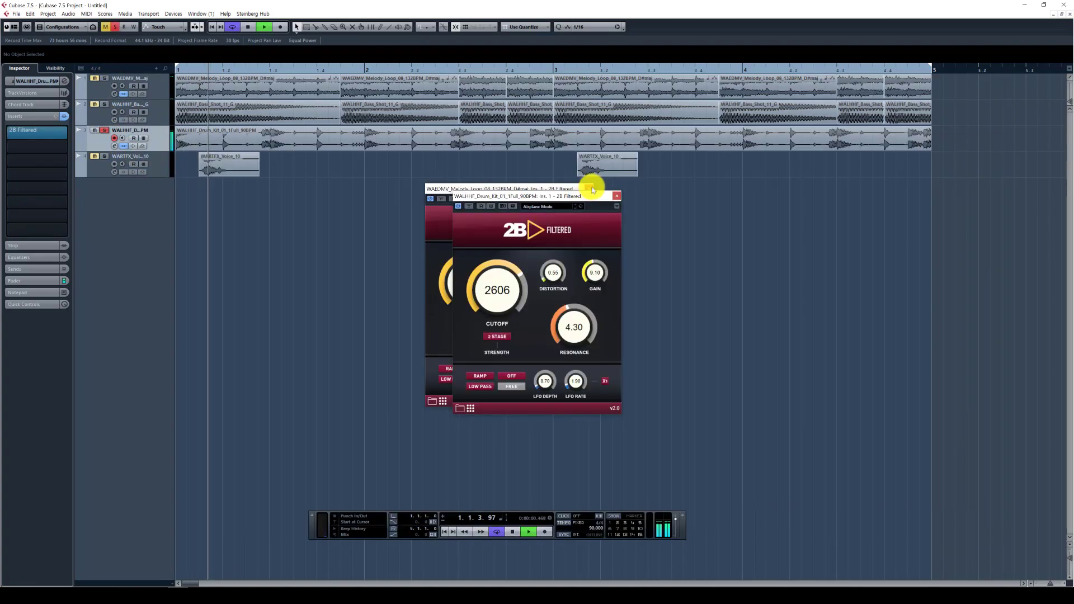
pyautogui.click(589, 188)
pyautogui.moveTo(532, 186); pyautogui.dragTo(473, 196)
# Sweep the drum track's filter cutoff during playback, ending at 1500.
pyautogui.moveTo(452, 277); pyautogui.dragTo(445, 241)
pyautogui.moveTo(437, 290); pyautogui.dragTo(434, 245)
pyautogui.click(515, 384)
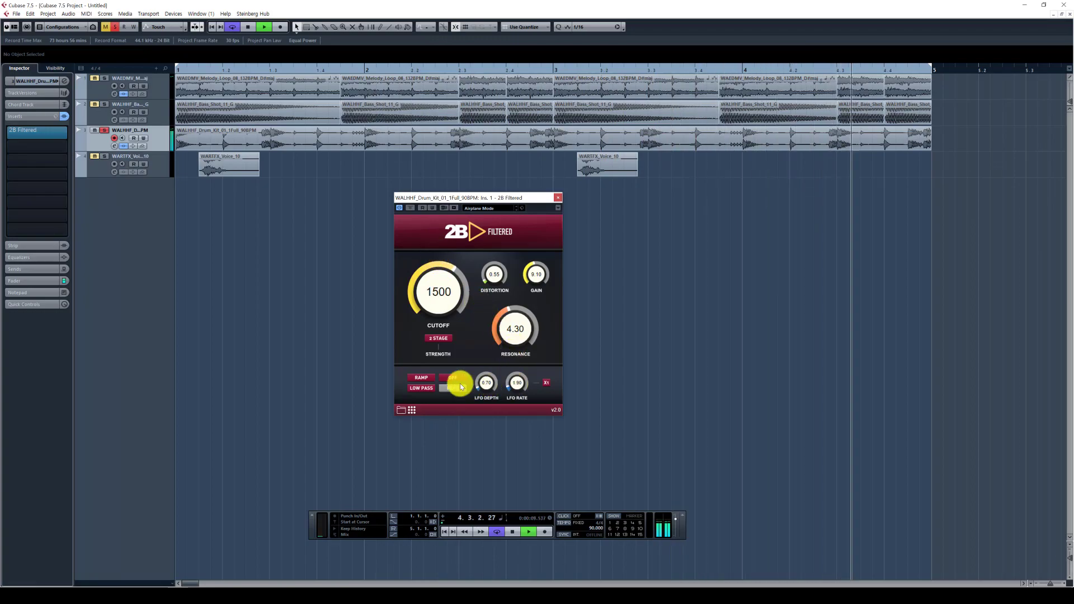
# Switch the drum filter to BAND PASS with a cutoff of 1552 and give it a SINE LFO with more depth and rate.
pyautogui.click(425, 389)
pyautogui.moveTo(439, 291)
pyautogui.mouseDown()
pyautogui.moveTo(449, 343)
pyautogui.moveTo(439, 296)
pyautogui.mouseUp()
pyautogui.click(428, 376)
pyautogui.moveTo(486, 380); pyautogui.dragTo(511, 384)
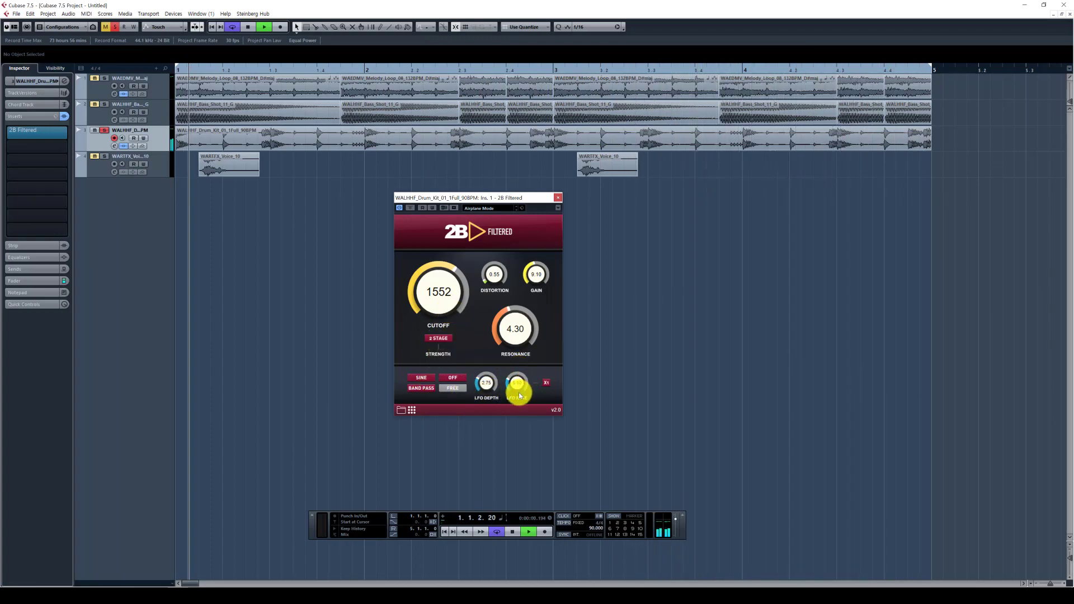
# Raise the drum filter's cutoff to 5768 and change its type to LOW PASS.
pyautogui.moveTo(439, 304)
pyautogui.mouseDown()
pyautogui.moveTo(442, 331)
pyautogui.moveTo(444, 281)
pyautogui.moveTo(432, 288)
pyautogui.mouseUp()
pyautogui.click(429, 388)
pyautogui.click(431, 388)
# Set the drum filter's distortion to 3.90 and gain to 10.60.
pyautogui.click(500, 277)
pyautogui.moveTo(501, 278); pyautogui.dragTo(494, 247)
pyautogui.click(537, 284)
pyautogui.moveTo(537, 284); pyautogui.dragTo(525, 269)
# Set the drum filter's resonance to 2.65 and adjust its LFO rate.
pyautogui.click(512, 327)
pyautogui.click(510, 386)
pyautogui.moveTo(511, 327); pyautogui.dragTo(511, 340)
pyautogui.click(514, 380)
pyautogui.moveTo(516, 383)
pyautogui.mouseDown()
pyautogui.moveTo(520, 361)
pyautogui.moveTo(518, 385)
pyautogui.mouseUp()
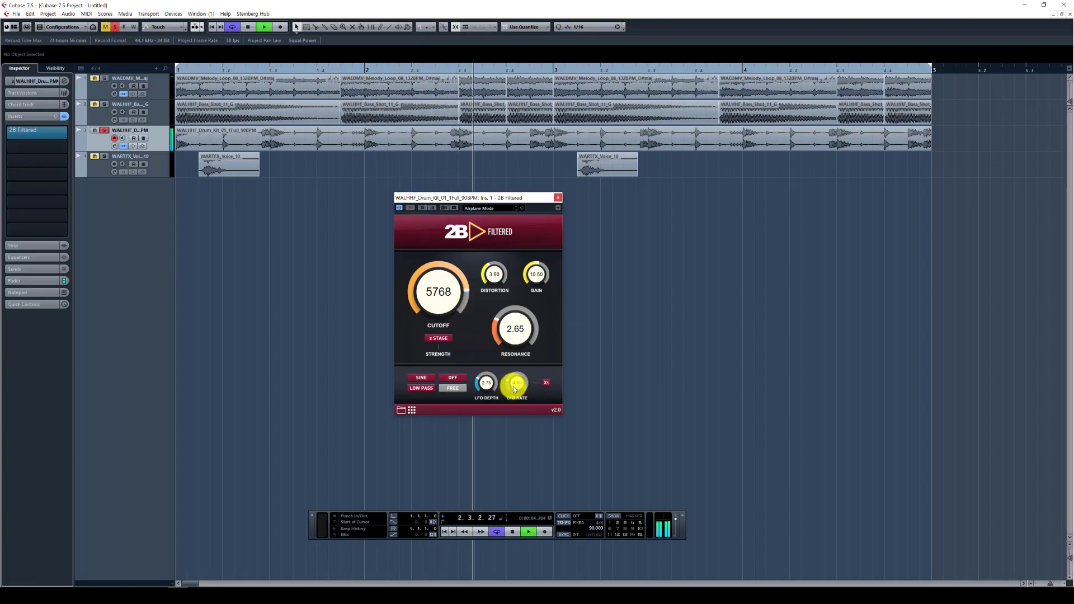
# Compare the drum loop with 2B Filtered bypassed and active.
pyautogui.click(411, 208)
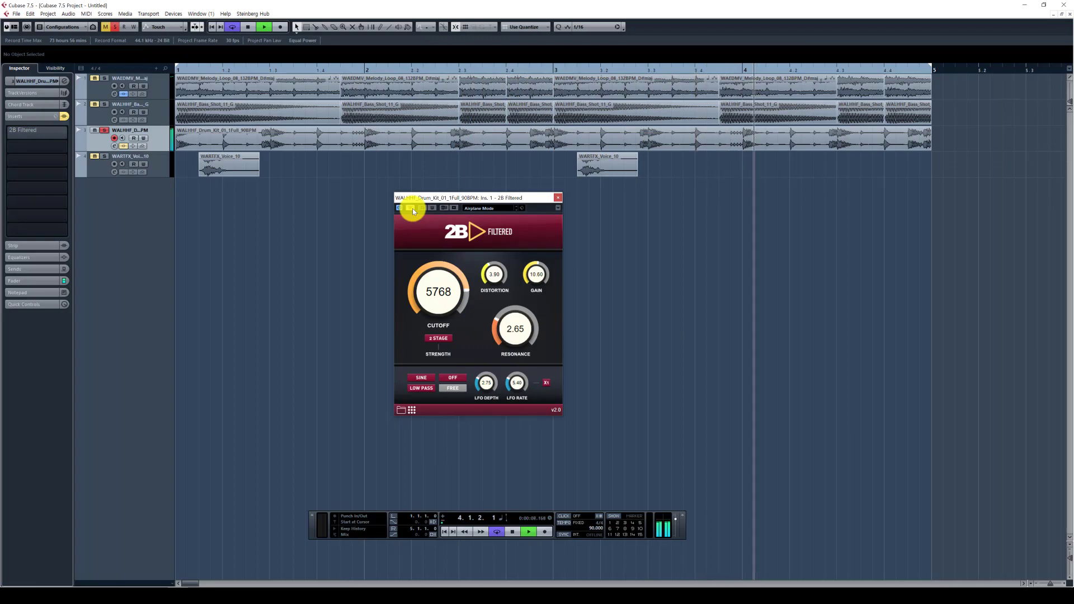
pyautogui.click(412, 208)
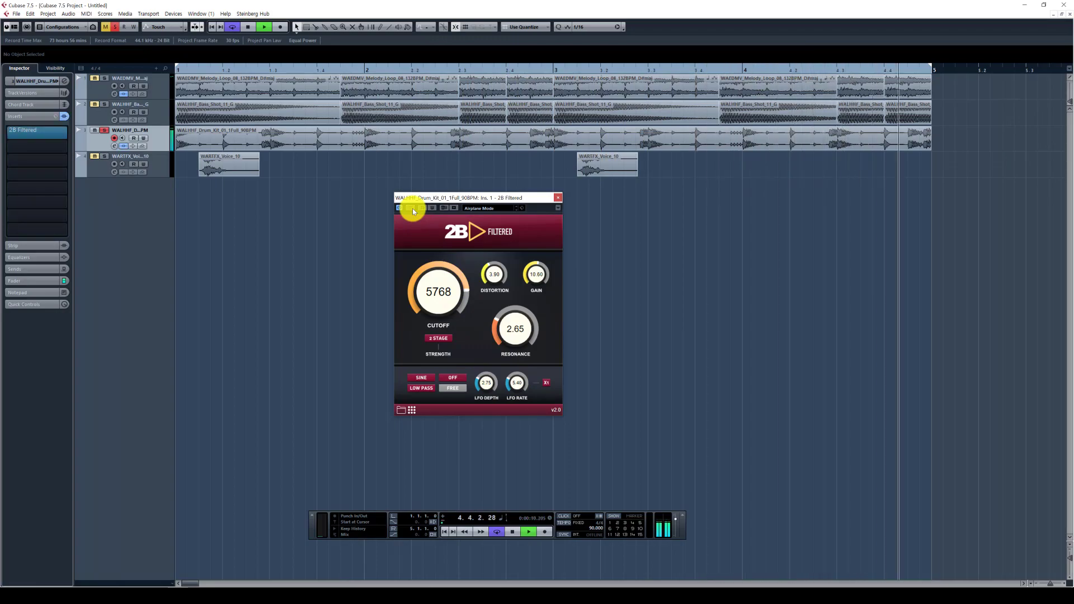
# Play the full mix with the drum track unsoloed, solo the drum track again and stop playback.
pyautogui.press('s')
pyautogui.rightClick(269, 327)
pyautogui.click(268, 319)
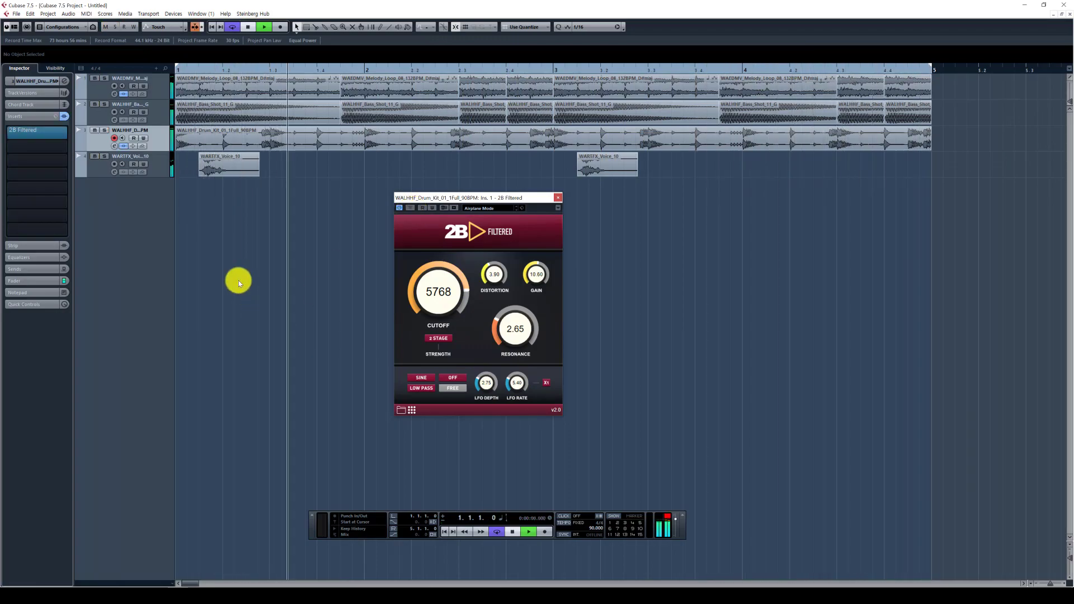
pyautogui.press('s')
pyautogui.press('space')
# Duplicate the drum track and remove the 2B Filtered insert from the copy.
pyautogui.rightClick(158, 142)
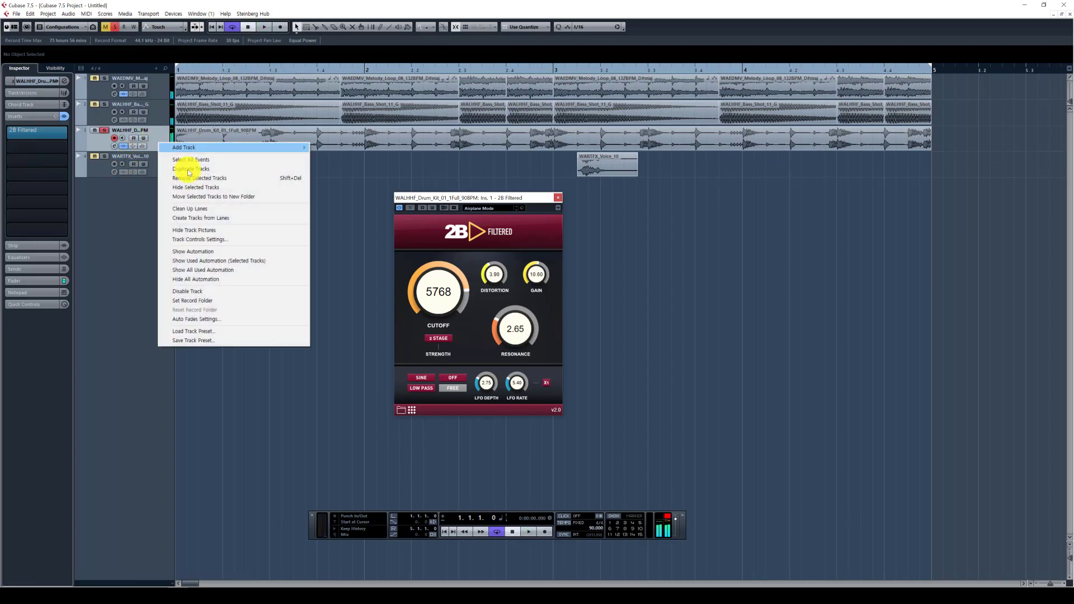
pyautogui.click(188, 169)
pyautogui.moveTo(155, 142); pyautogui.dragTo(102, 172)
pyautogui.click(104, 143)
pyautogui.click(61, 132)
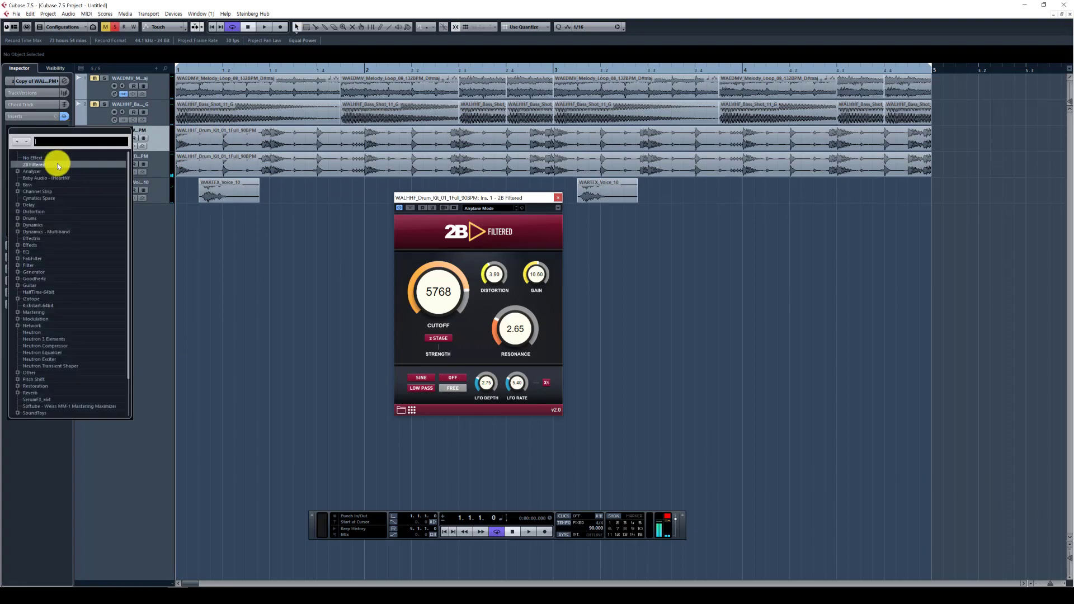
pyautogui.click(40, 154)
# Sweep the filtered drum track's cutoff in both filter types during playback, finishing at 4688 with LOW PASS.
pyautogui.press('space')
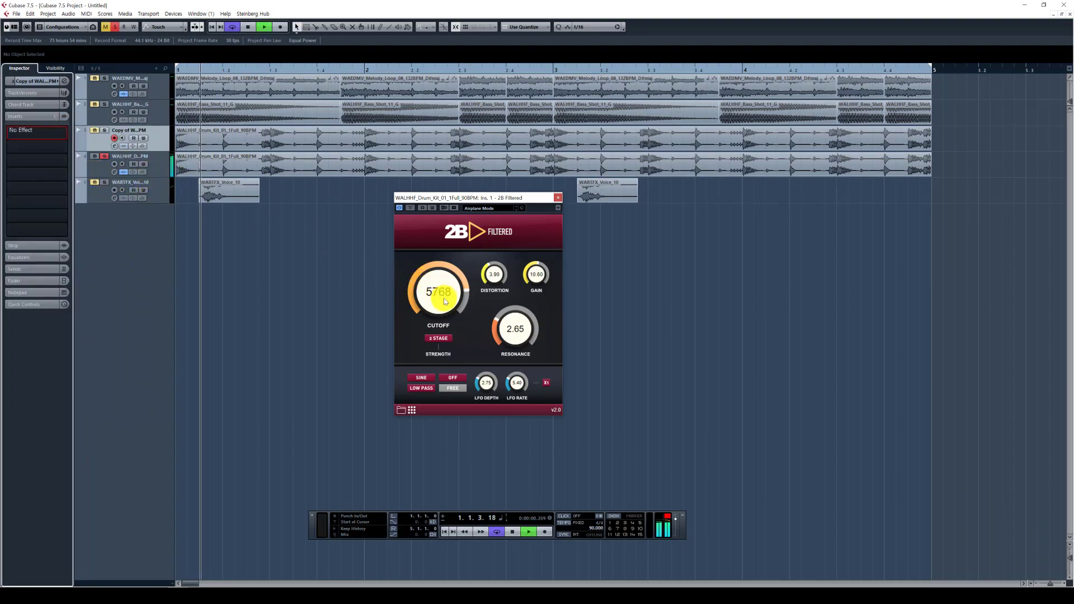
pyautogui.click(160, 167)
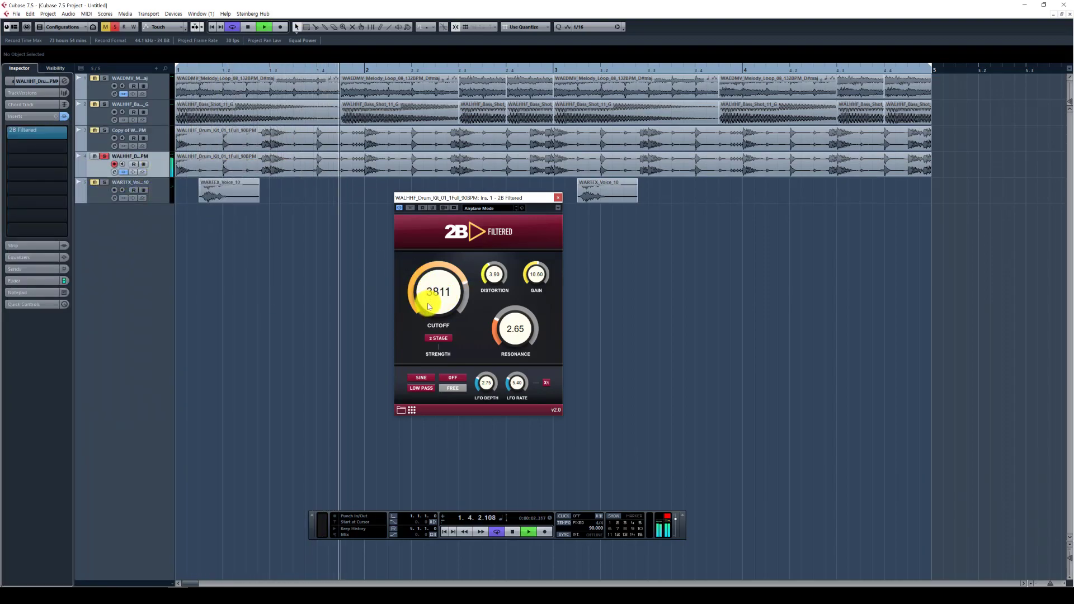
pyautogui.moveTo(427, 309); pyautogui.dragTo(427, 292)
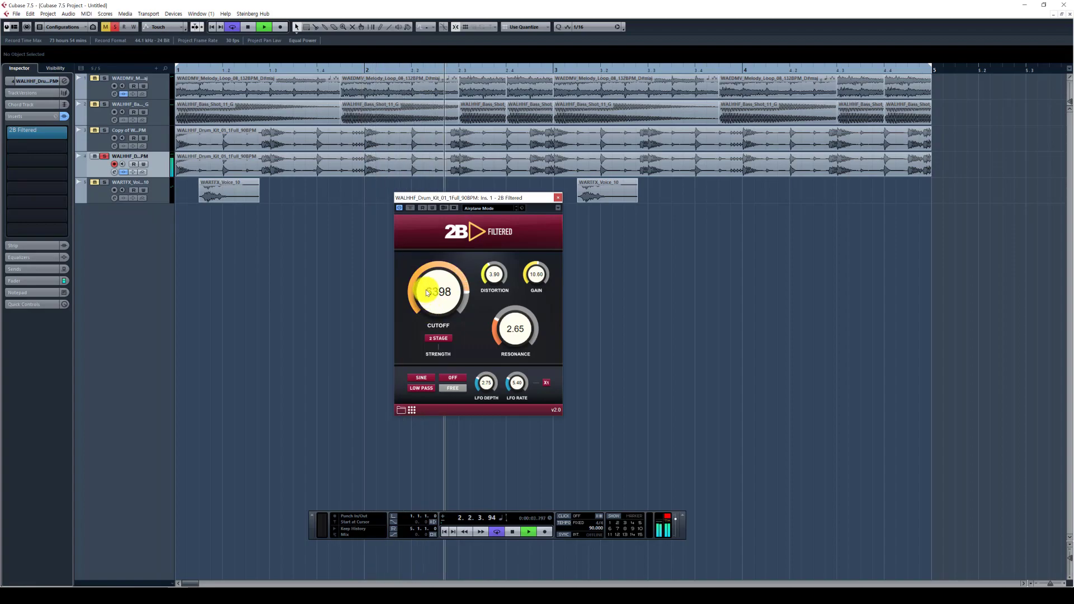
pyautogui.click(427, 389)
pyautogui.moveTo(438, 306); pyautogui.dragTo(434, 340)
pyautogui.click(423, 389)
pyautogui.moveTo(429, 313); pyautogui.dragTo(428, 283)
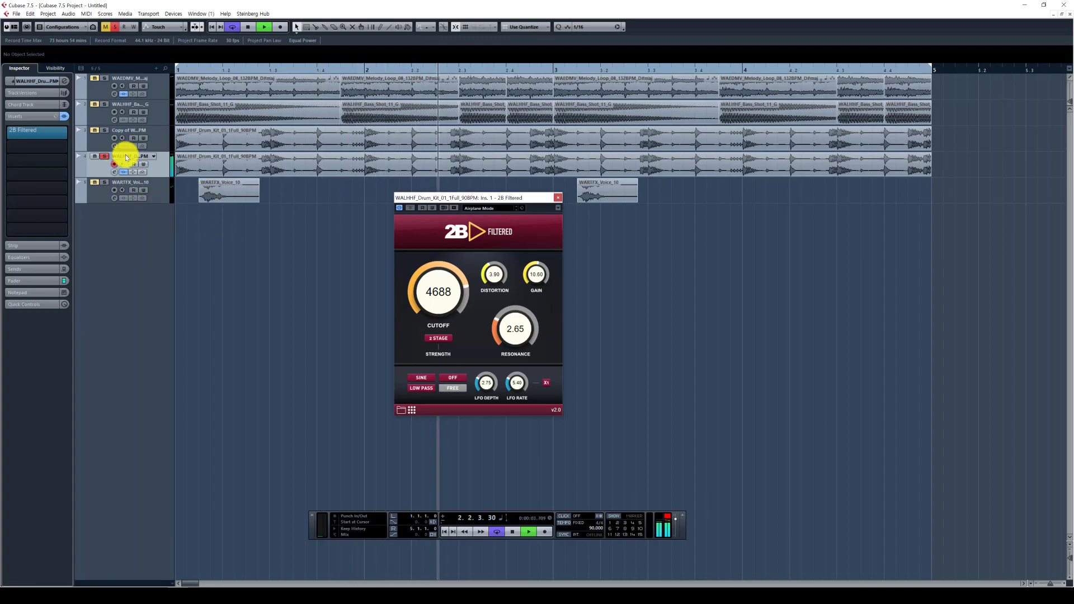
# Solo the dry drum copy alongside the filtered drums and compare them by muting each channel in the MixConsole.
pyautogui.click(105, 130)
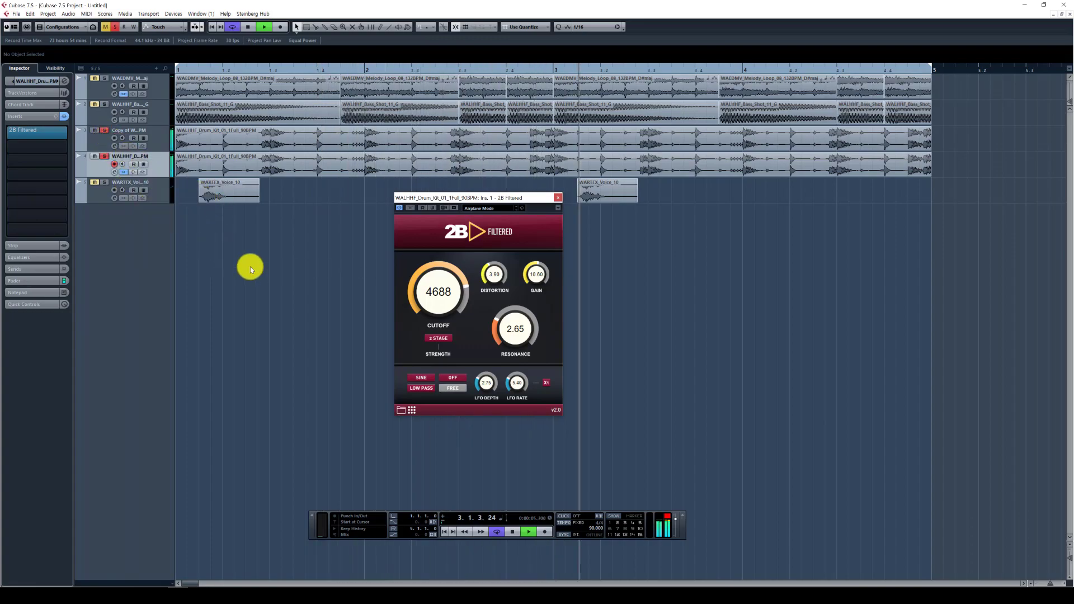
pyautogui.press('F3')
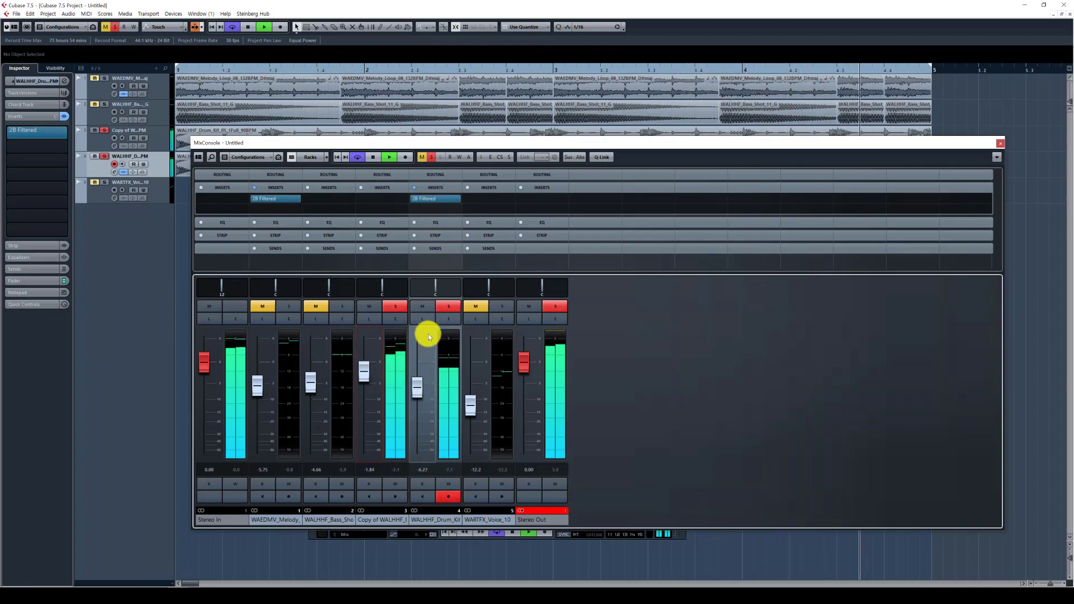
pyautogui.press('space')
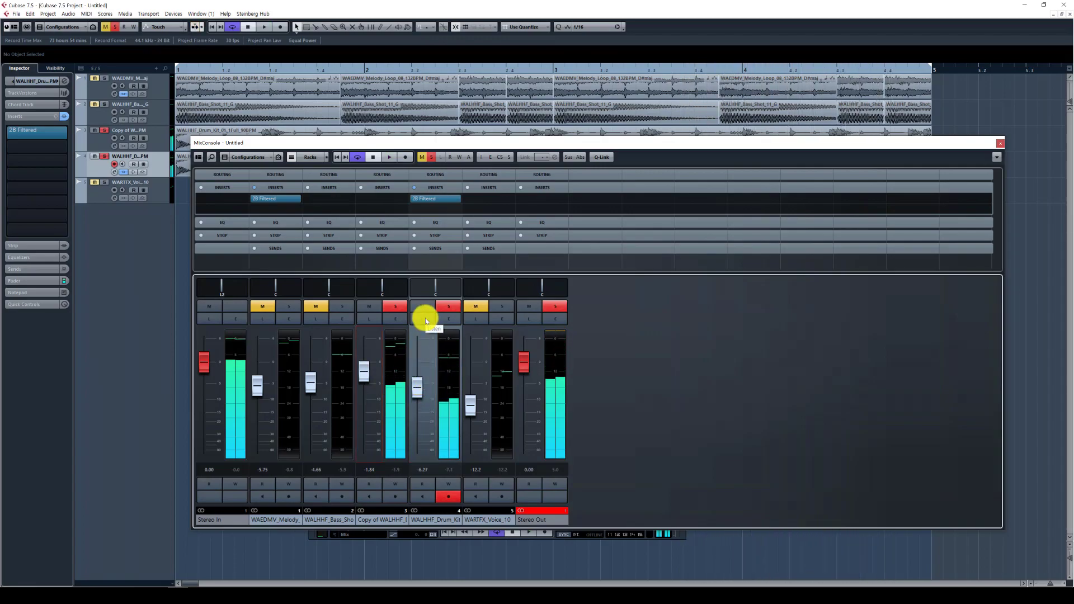
pyautogui.press('space')
pyautogui.click(449, 306)
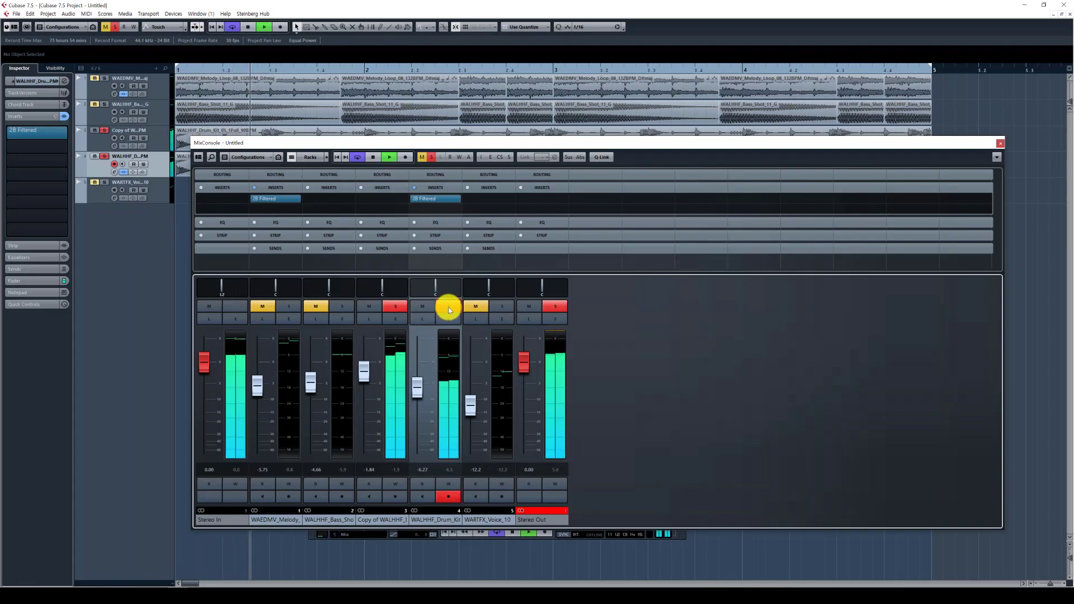
pyautogui.click(448, 307)
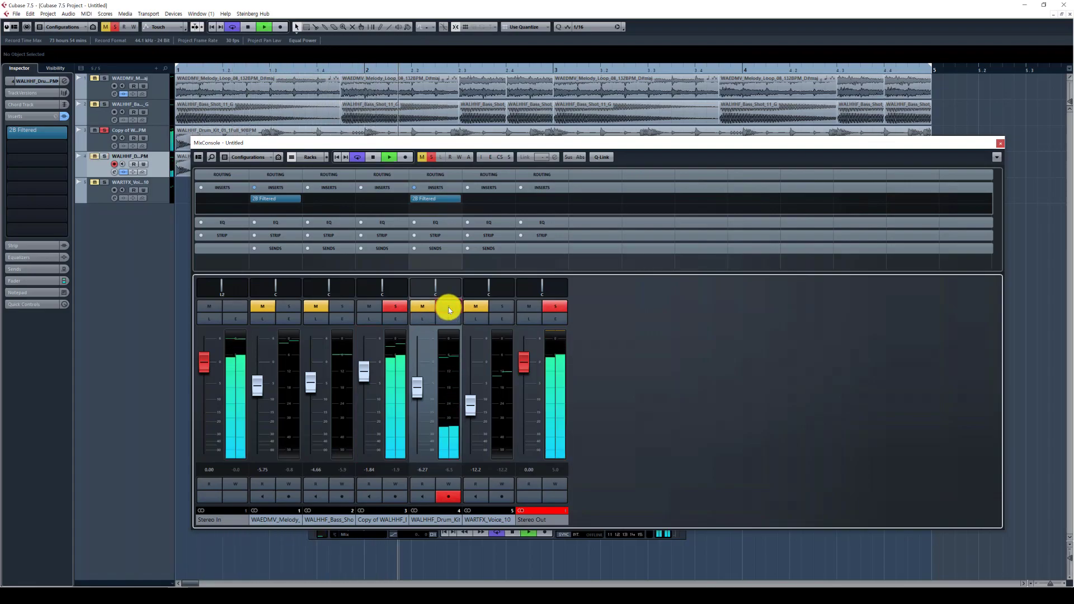
pyautogui.press('m')
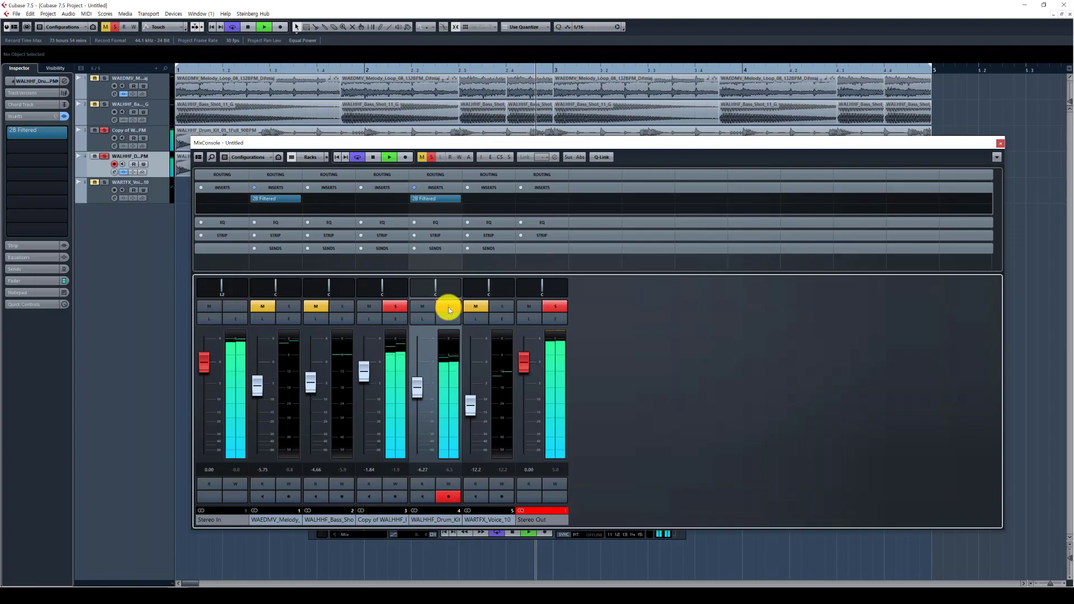
pyautogui.click(405, 307)
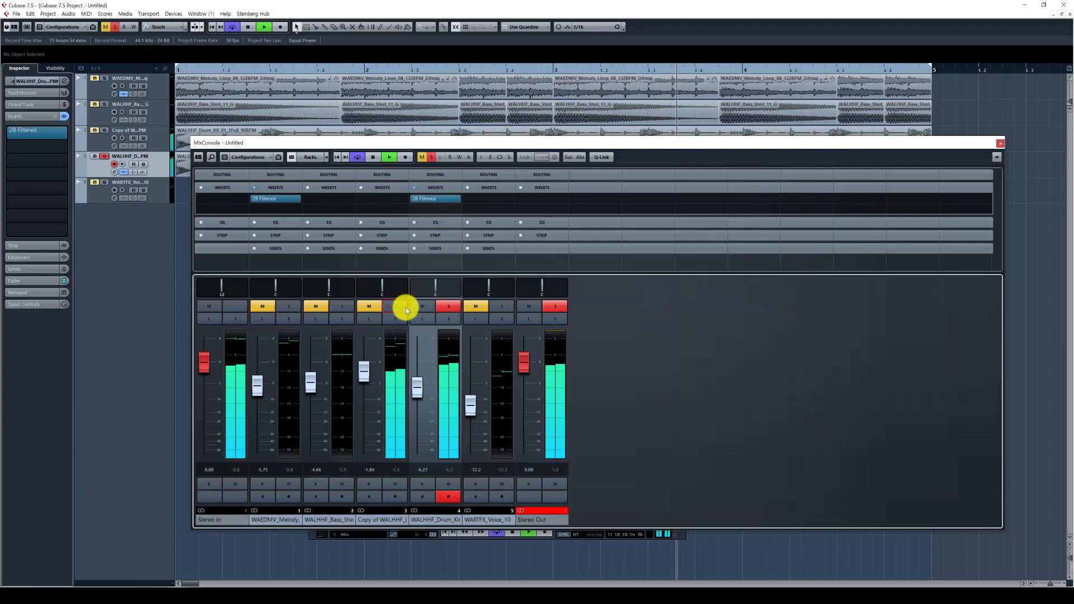
pyautogui.click(405, 307)
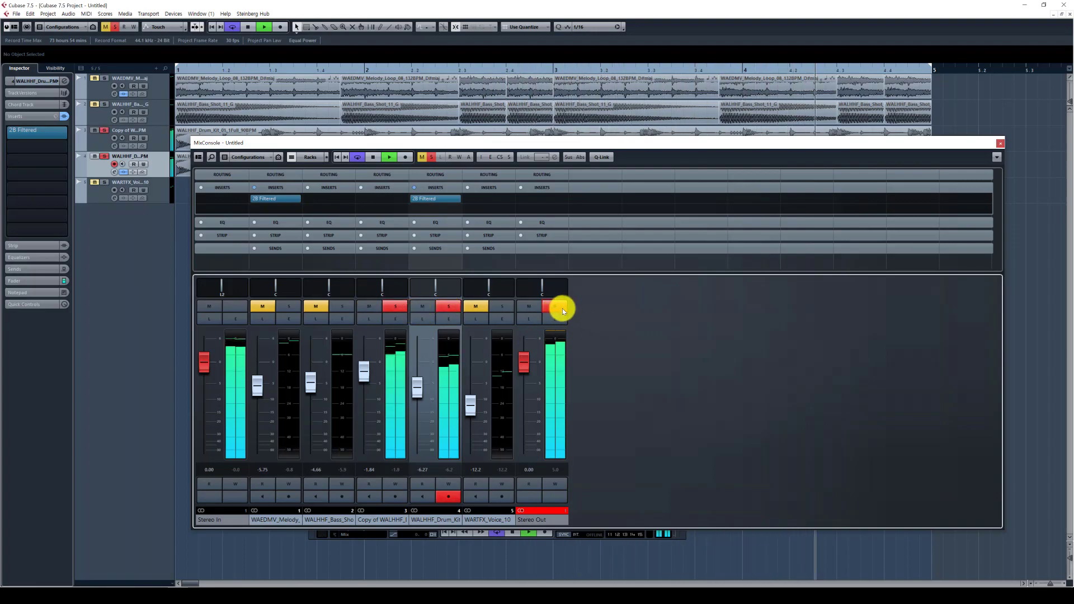
# Clear all solos to play the full mix, and close the MixConsole and the drum filter's window.
pyautogui.click(562, 308)
pyautogui.rightClick(654, 350)
pyautogui.click(641, 335)
pyautogui.rightClick(642, 334)
pyautogui.click(642, 339)
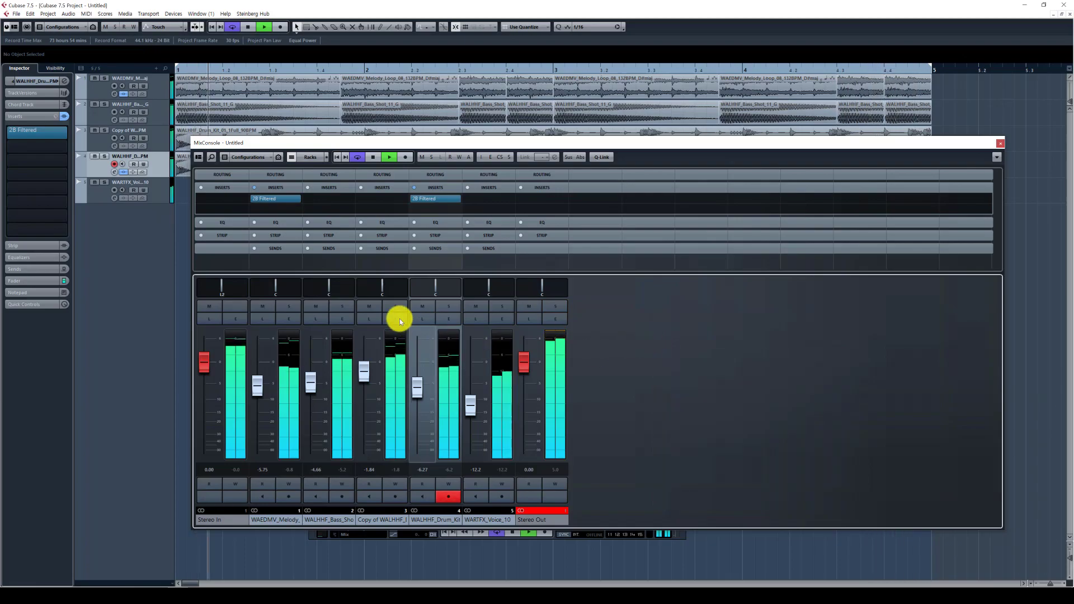
pyautogui.press('F3')
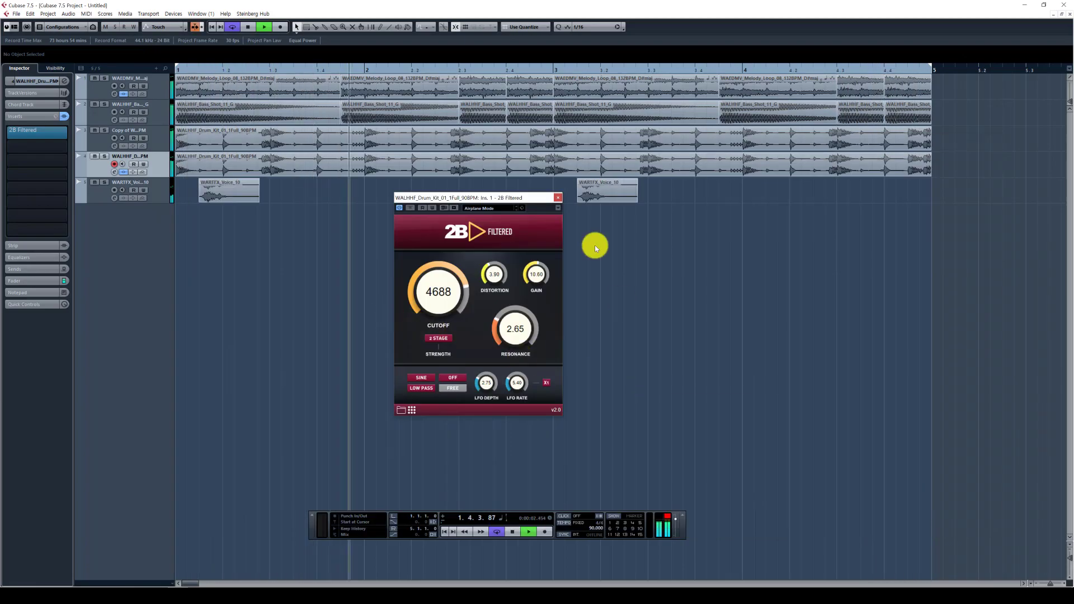
pyautogui.click(560, 197)
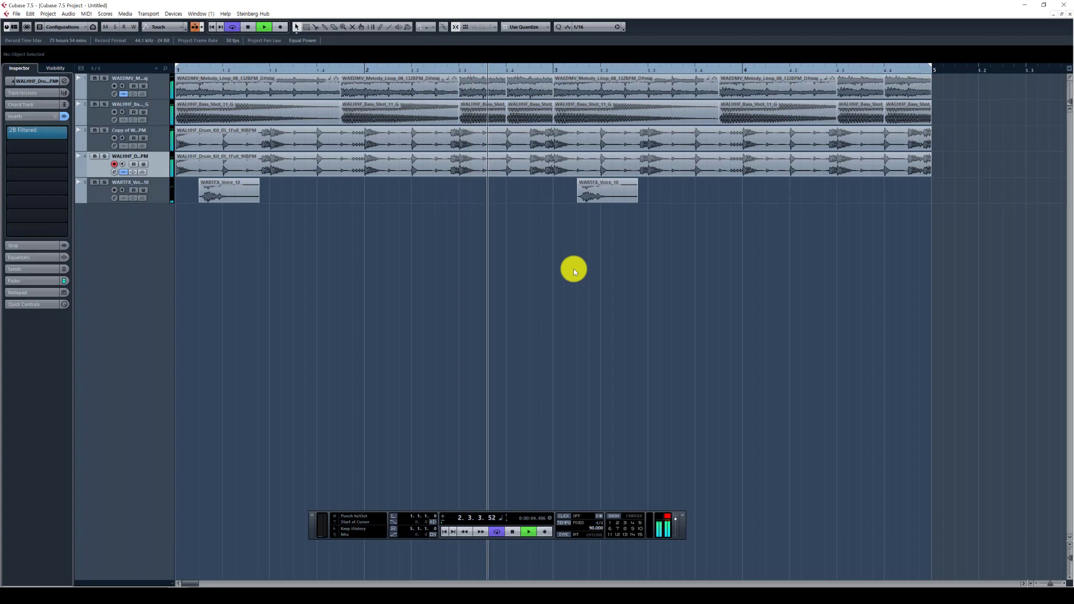
# Compare the full mix with the dry drum copy muted and unmuted.
pyautogui.press('g')
pyautogui.press('g')
pyautogui.press('g')
pyautogui.click(95, 131)
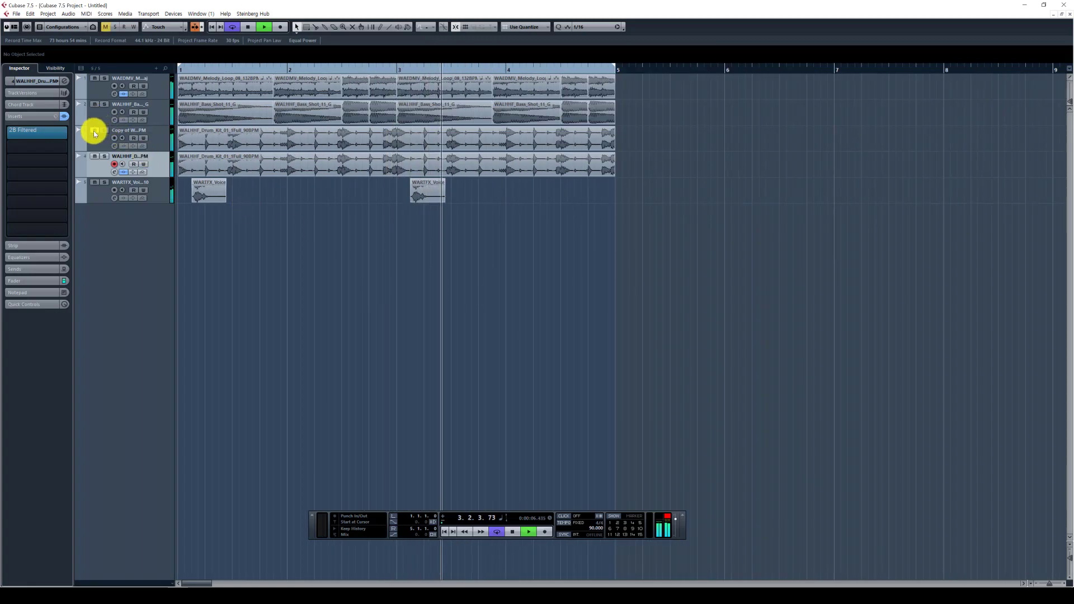
pyautogui.click(94, 132)
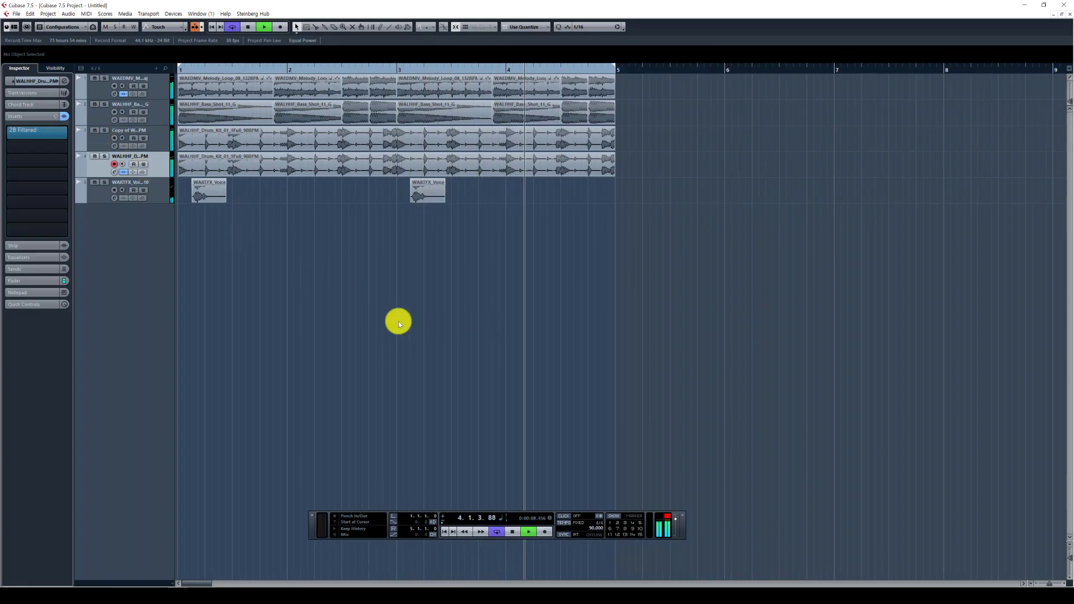
pyautogui.press('space')
# Solo the bass track and copy the melody channel's 2B Filtered insert onto it in the MixConsole.
pyautogui.click(166, 108)
pyautogui.press('s')
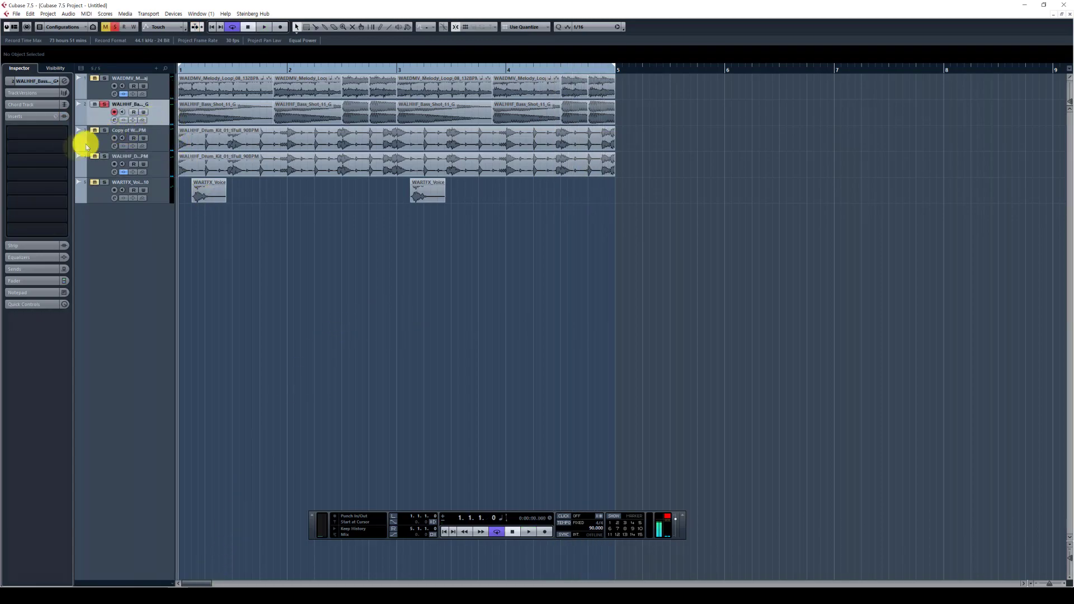
pyautogui.press('F3')
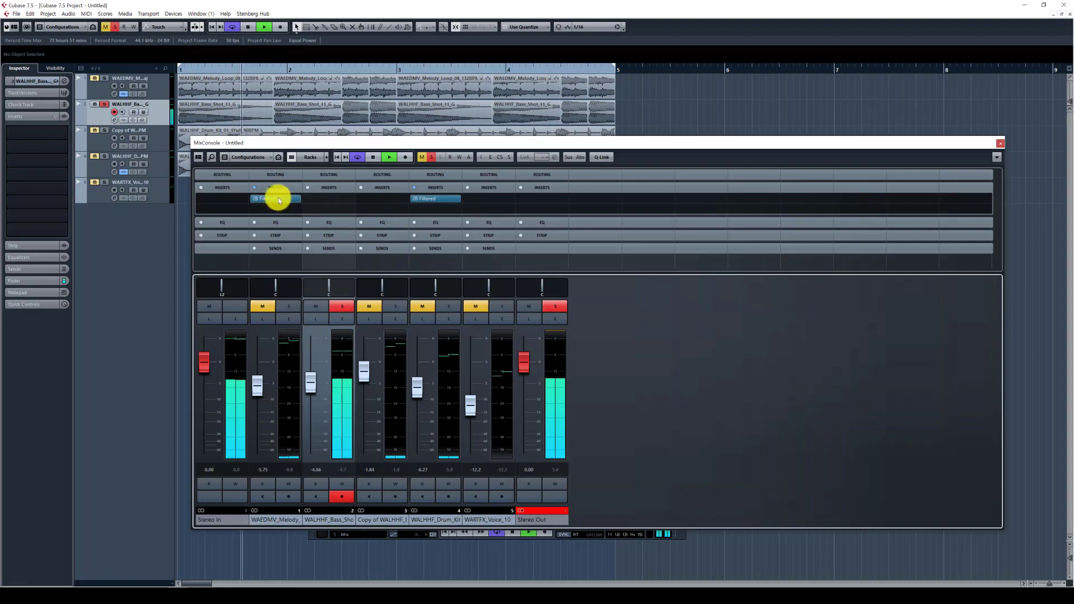
pyautogui.moveTo(302, 203); pyautogui.dragTo(322, 200)
pyautogui.press('F3')
pyautogui.press('space')
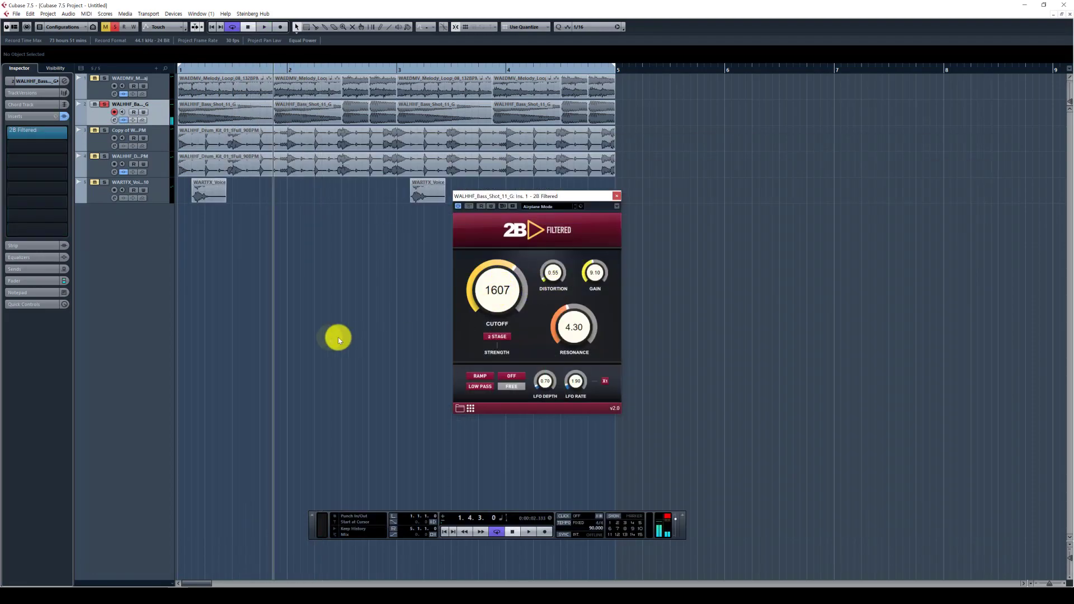
# Set the bass filter's distortion to 2.60, resonance to 2.35 and cutoff to 2047 during playback.
pyautogui.press('space')
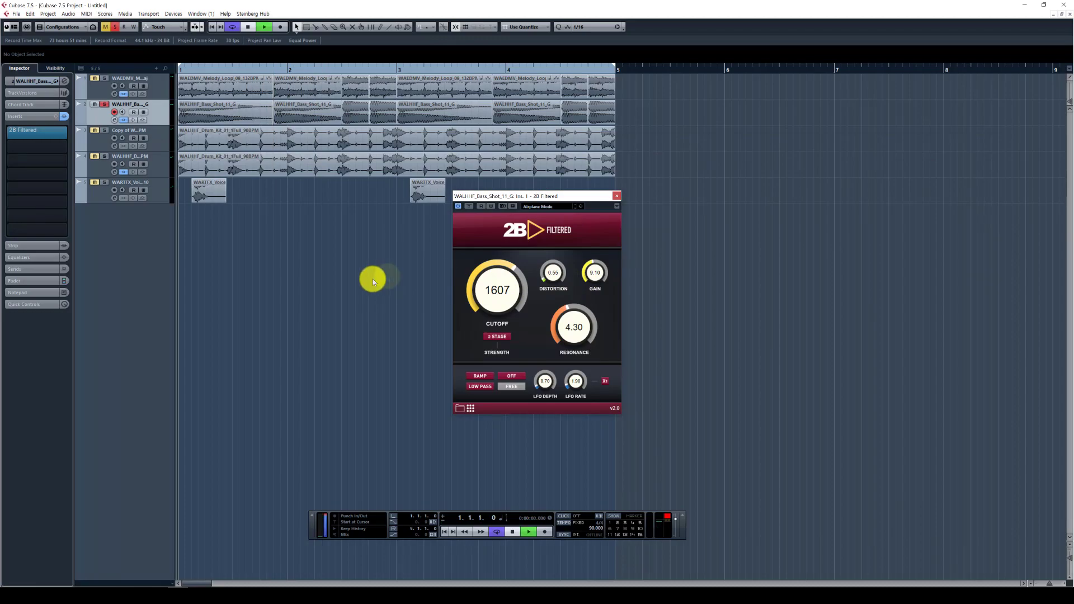
pyautogui.moveTo(552, 272)
pyautogui.mouseDown()
pyautogui.moveTo(553, 254)
pyautogui.moveTo(558, 290)
pyautogui.moveTo(554, 280)
pyautogui.mouseUp()
pyautogui.moveTo(573, 322); pyautogui.dragTo(572, 350)
pyautogui.click(577, 384)
pyautogui.click(516, 387)
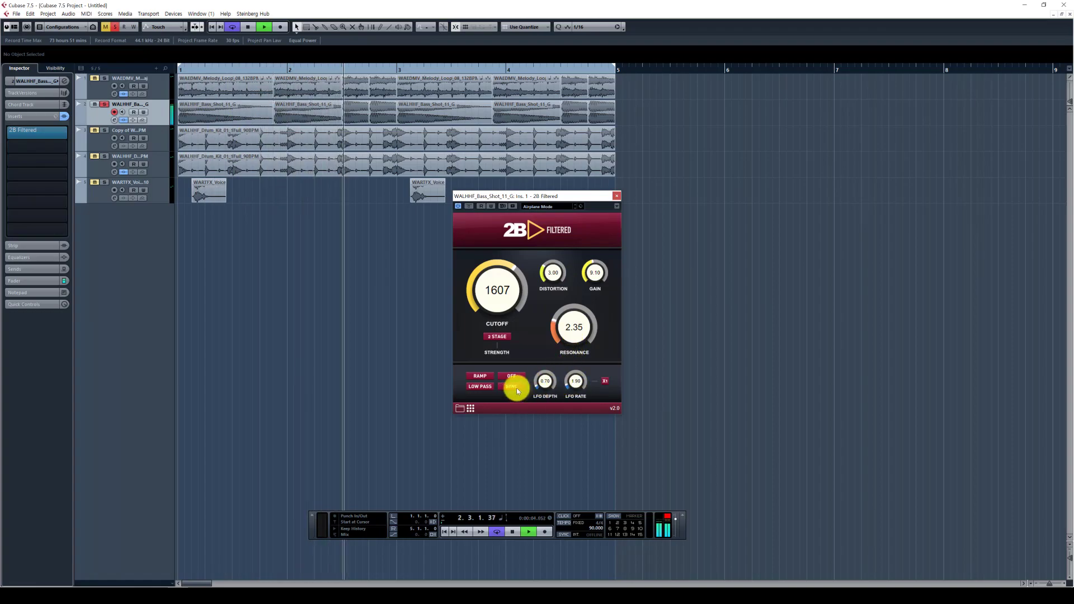
pyautogui.click(516, 387)
pyautogui.moveTo(551, 271); pyautogui.dragTo(550, 277)
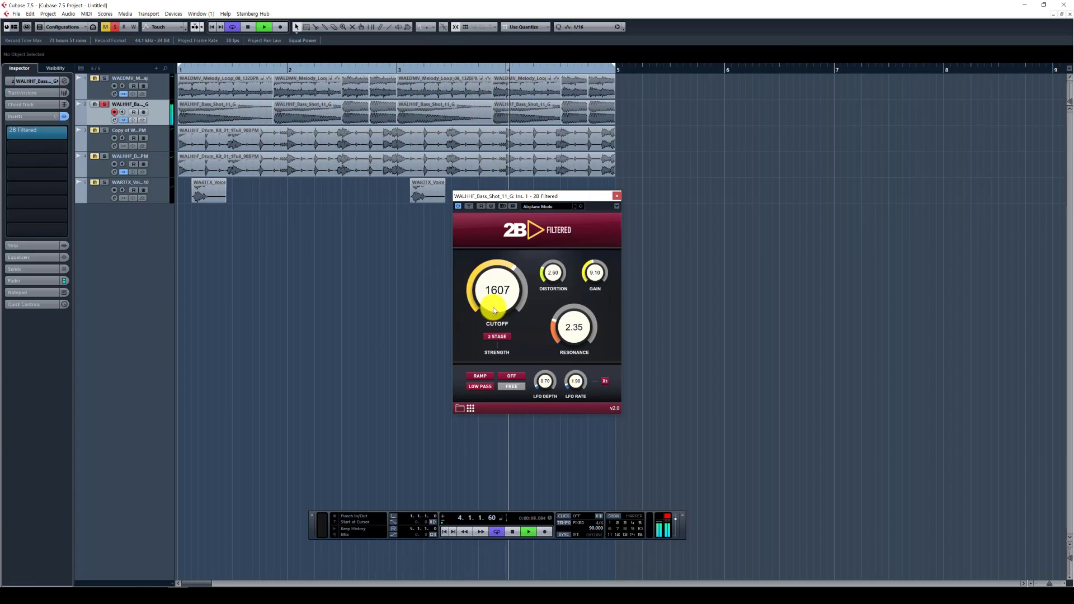
pyautogui.moveTo(495, 290); pyautogui.dragTo(497, 298)
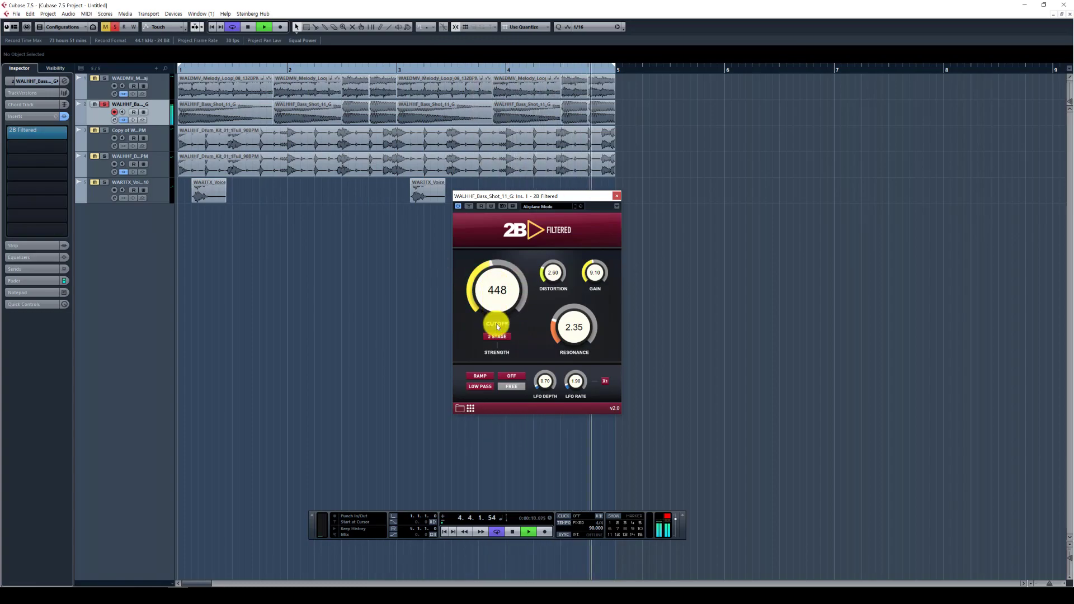
pyautogui.moveTo(497, 338); pyautogui.dragTo(495, 304)
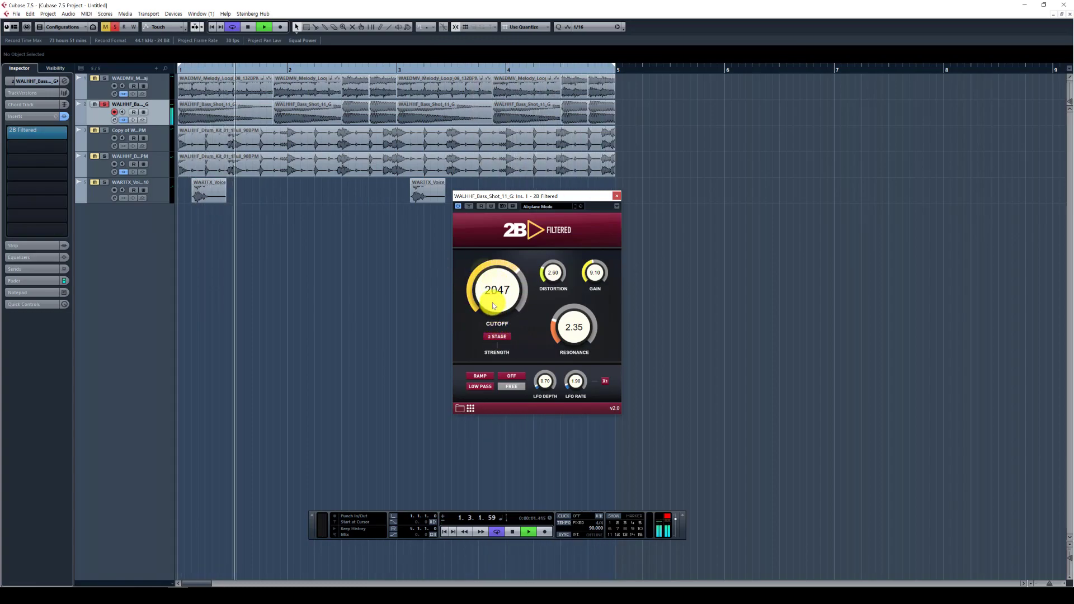
# Compare the bass loop with 2B Filtered bypassed and active.
pyautogui.press('space')
pyautogui.press('space')
pyautogui.click(466, 206)
pyautogui.press('space')
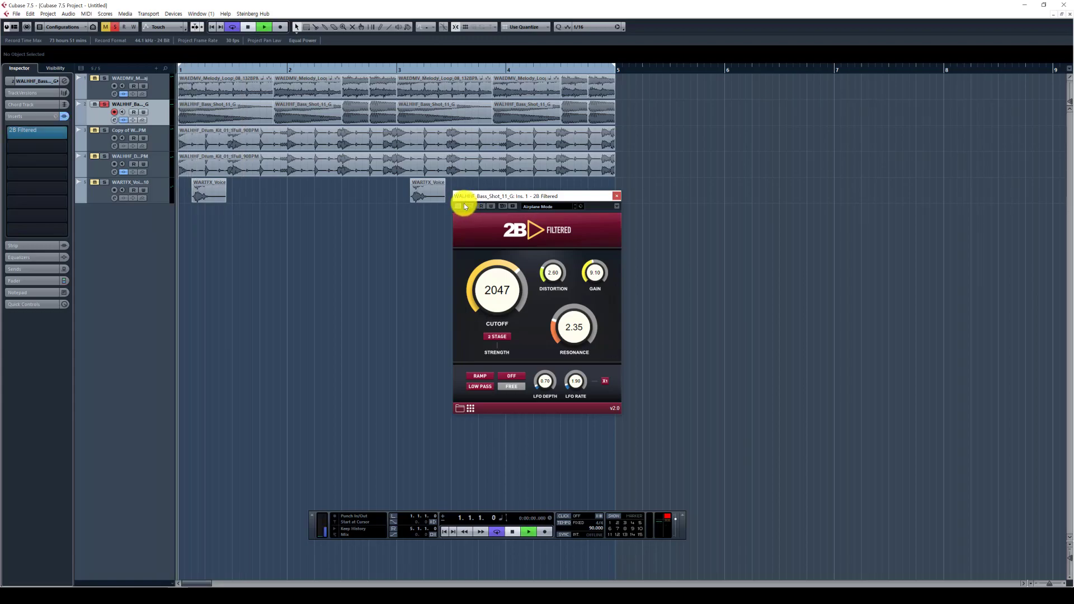
pyautogui.press('space')
pyautogui.click(470, 206)
pyautogui.press('space')
# Unsolo the bass and rebalance the mix, setting the melody fader to -6.39, bass to -4.92 and lowering both drum faders.
pyautogui.click(104, 104)
pyautogui.press('F3')
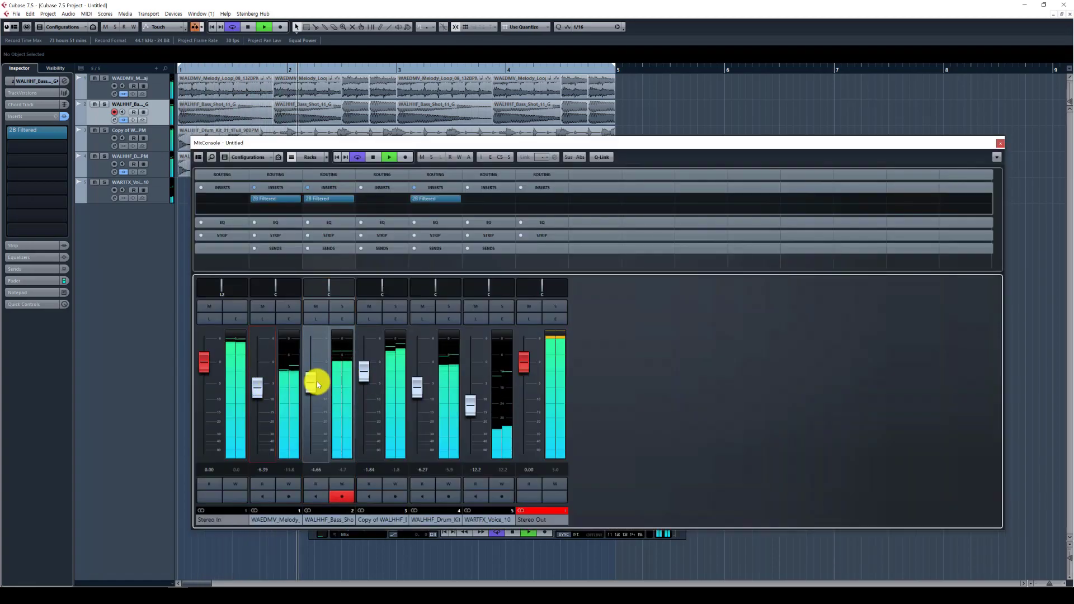
pyautogui.moveTo(363, 379); pyautogui.dragTo(413, 388)
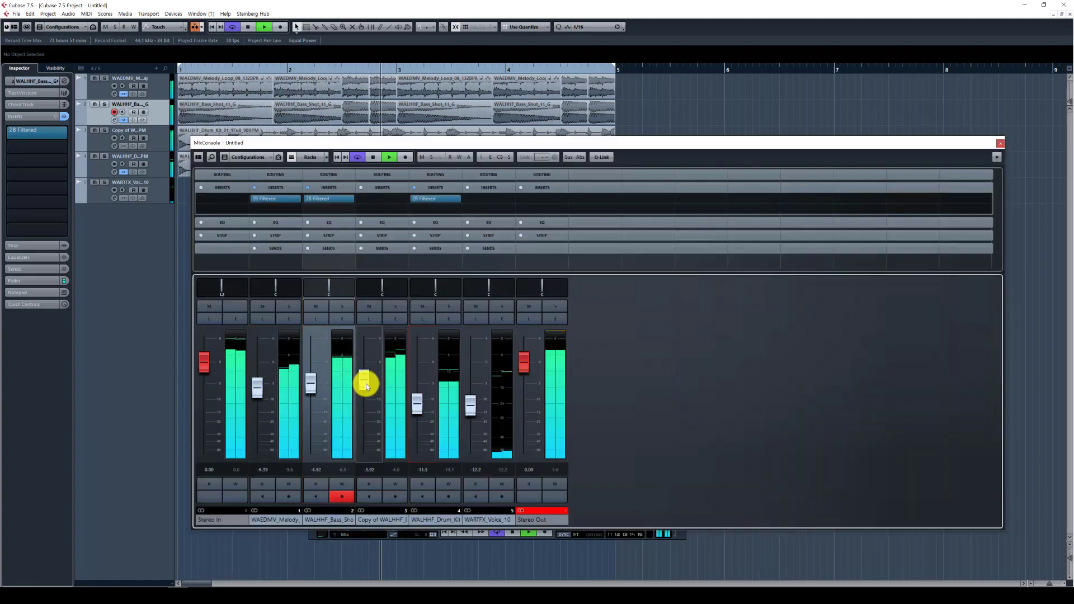
pyautogui.press('F3')
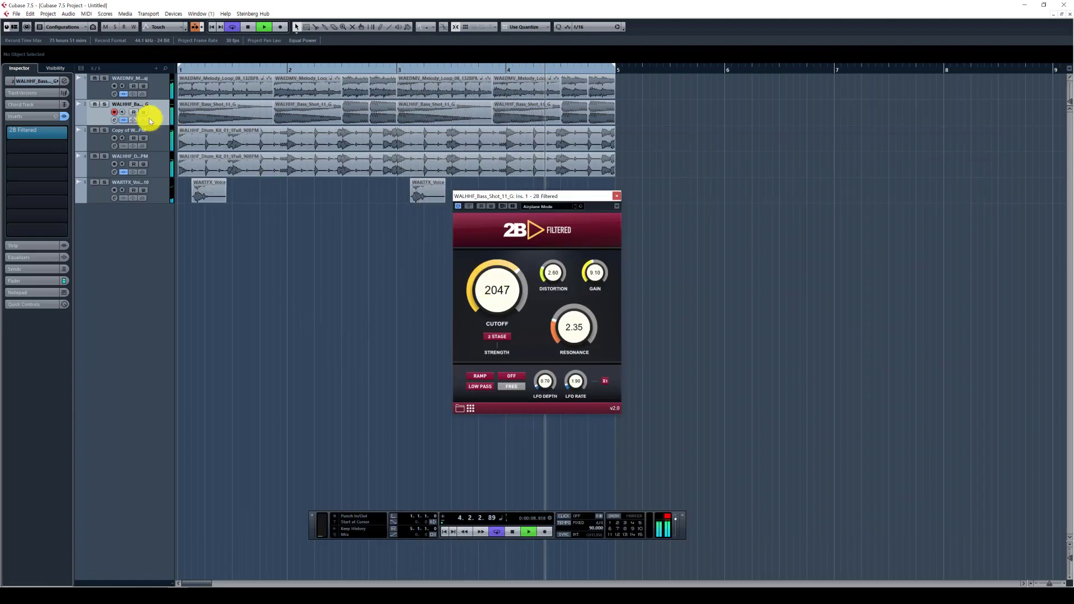
# Try the bass filter's HIGH PASS type while sweeping its cutoff, and return it to LOW PASS.
pyautogui.click(489, 388)
pyautogui.moveTo(497, 308); pyautogui.dragTo(496, 272)
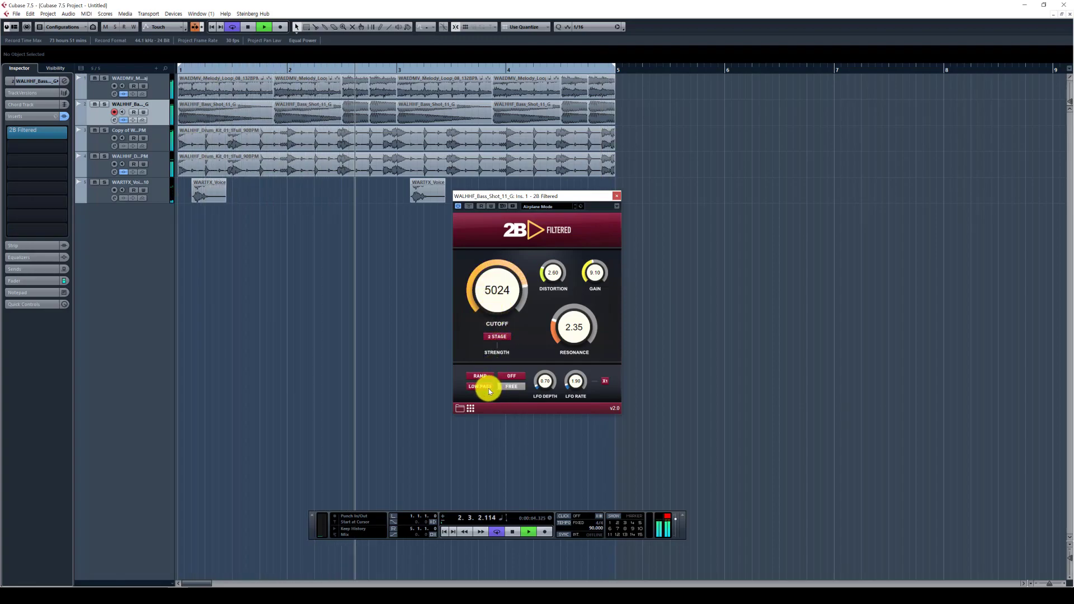
pyautogui.click(485, 389)
pyautogui.click(485, 390)
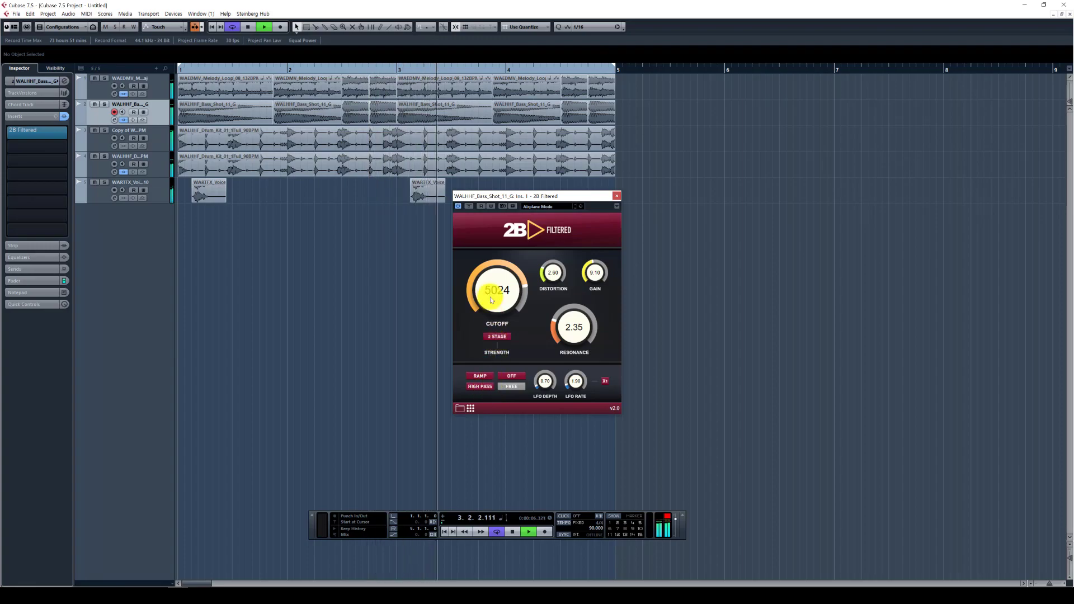
pyautogui.moveTo(494, 296); pyautogui.dragTo(486, 339)
pyautogui.click(488, 388)
pyautogui.click(488, 388)
# Set the bass filter's cutoff to 2350, distortion to 5.00, resonance to 4.00 and gain to 11.20.
pyautogui.moveTo(490, 265); pyautogui.dragTo(489, 261)
pyautogui.moveTo(555, 274); pyautogui.dragTo(561, 254)
pyautogui.moveTo(587, 344); pyautogui.dragTo(575, 324)
pyautogui.moveTo(595, 271); pyautogui.dragTo(623, 288)
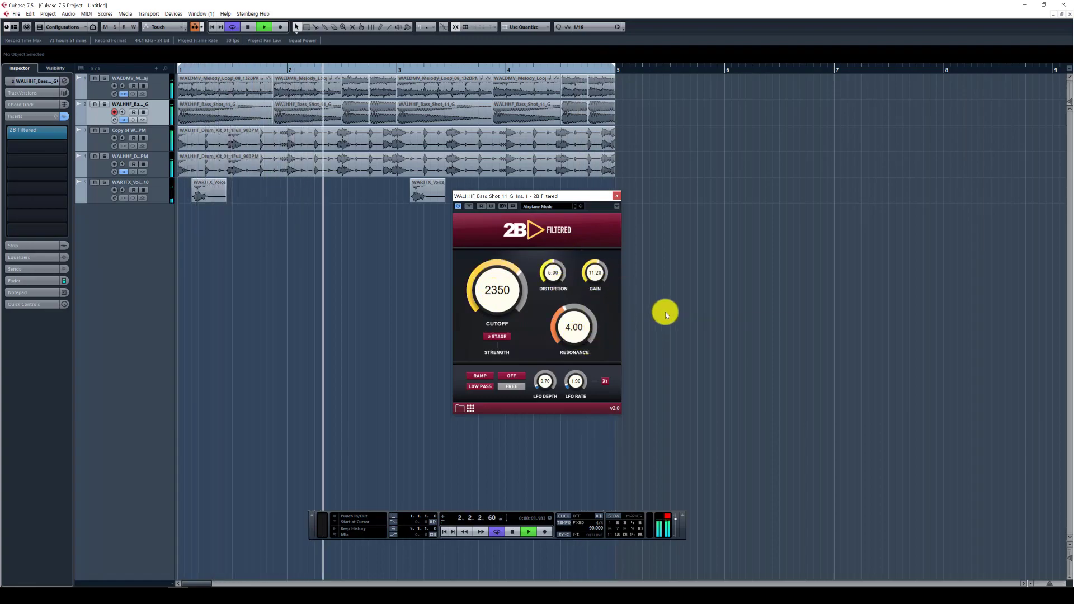